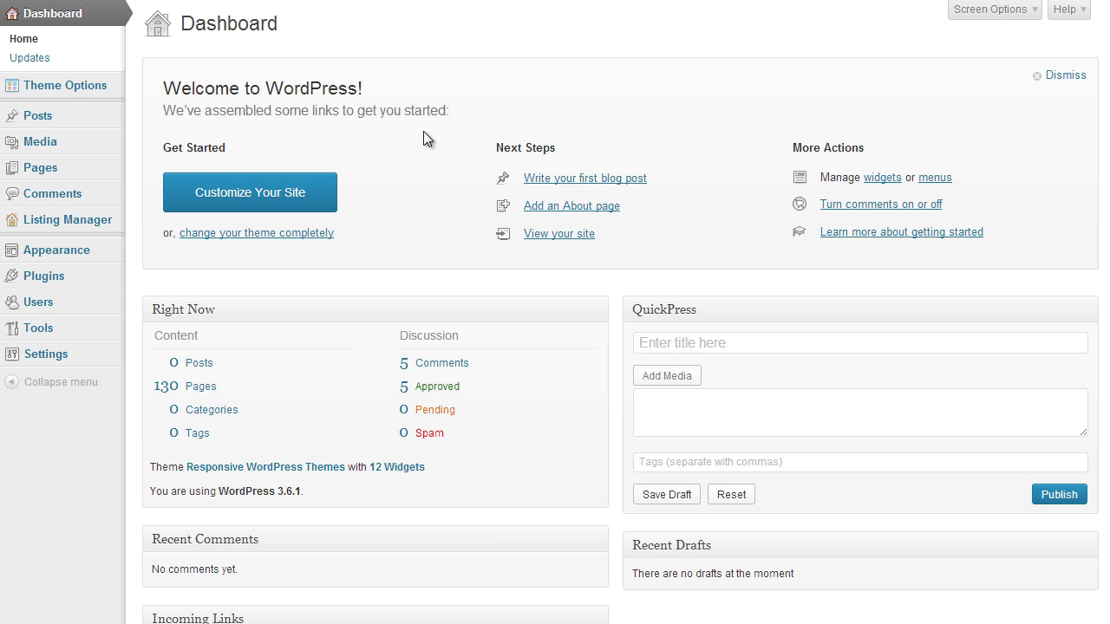
Open the DirectoryTheme Website Overview page from Theme Options and scroll through its setup checklist
click(95, 100)
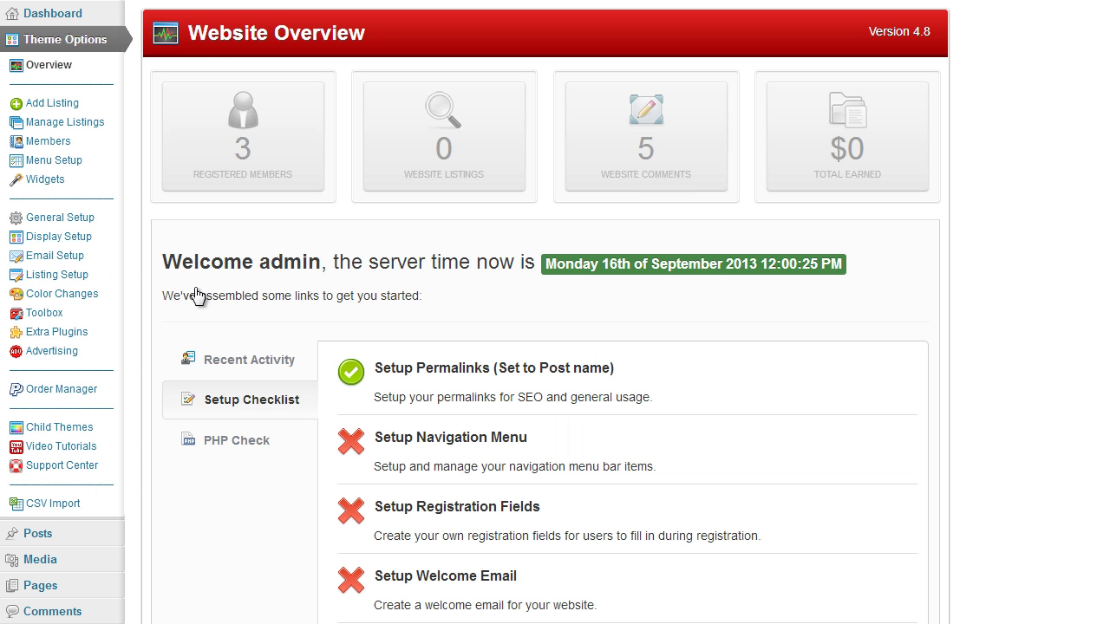
scroll(187, 282, down, 2)
scroll(173, 272, up, 1)
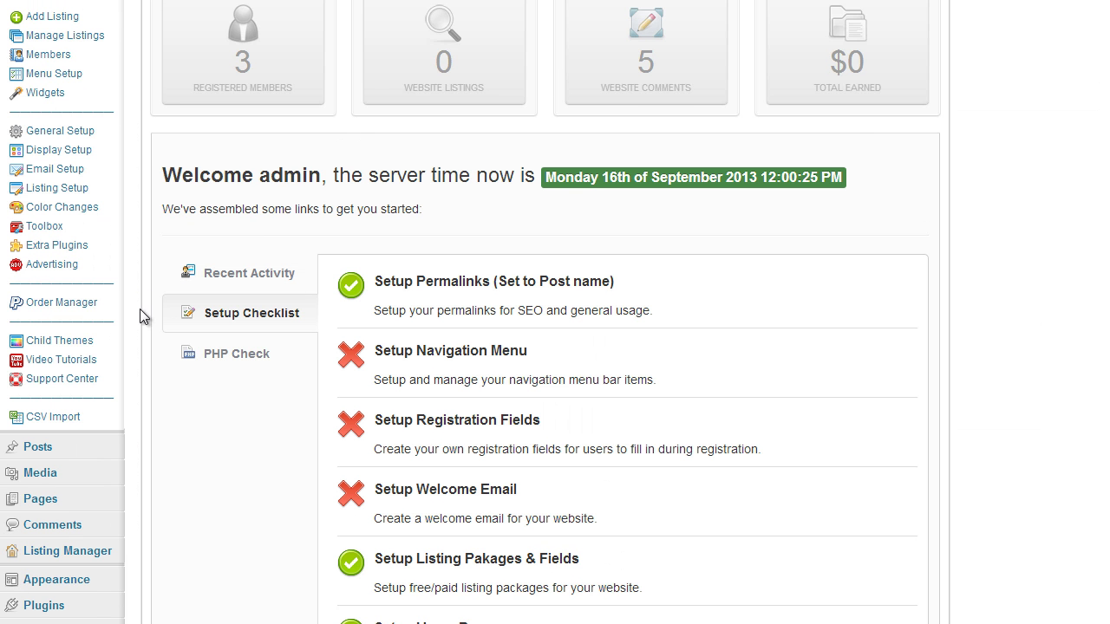
Open the Order Manager overview with its 30-day new listings and orders chart
click(61, 303)
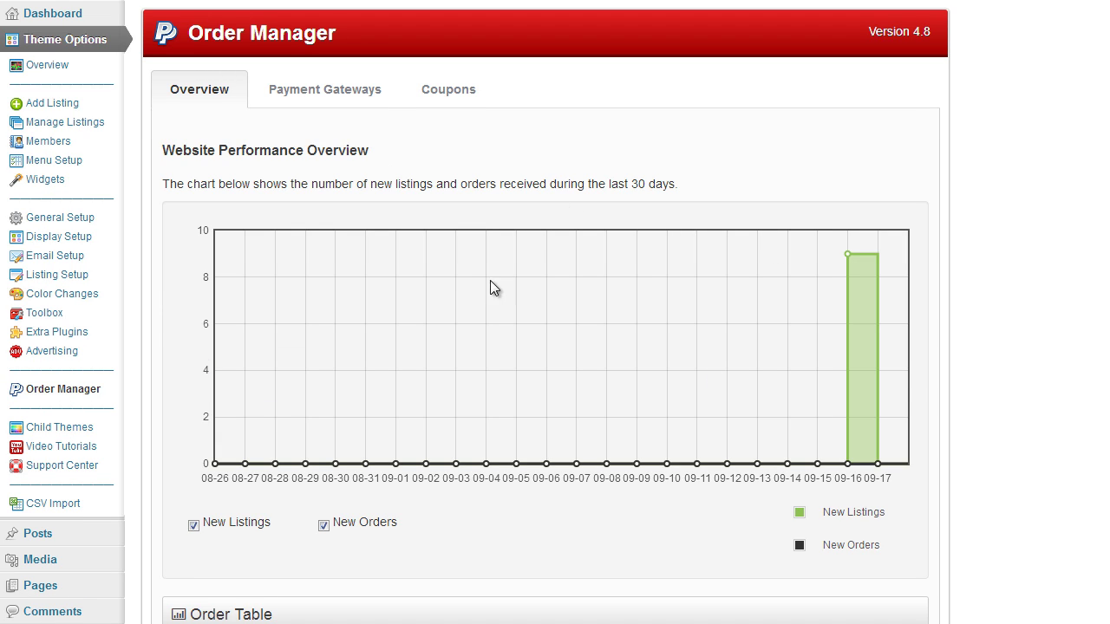
scroll(472, 334, down, 1)
scroll(607, 390, up, 1)
scroll(555, 507, down, 1)
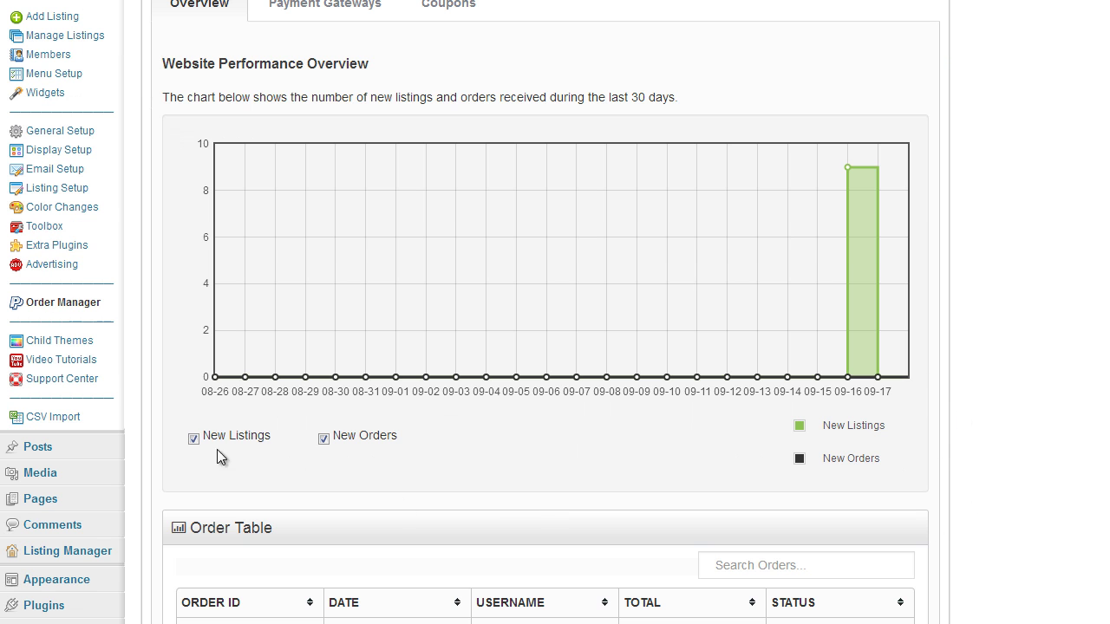
Toggle the New Listings and New Orders chart series off and back on
click(194, 439)
click(324, 439)
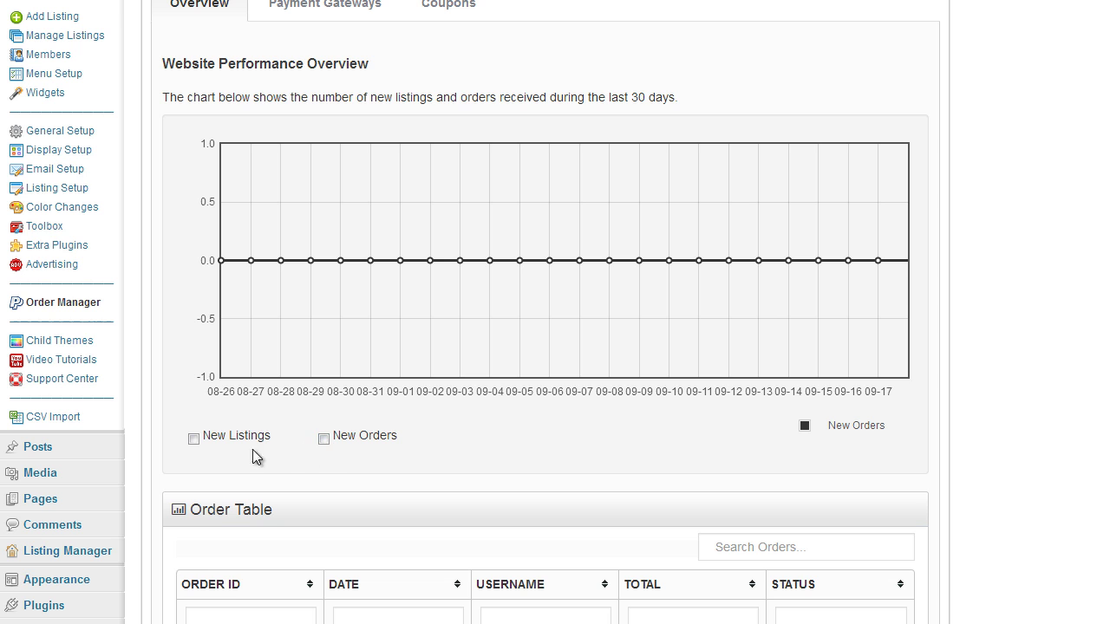
click(194, 439)
click(323, 439)
scroll(1075, 404, down, 3)
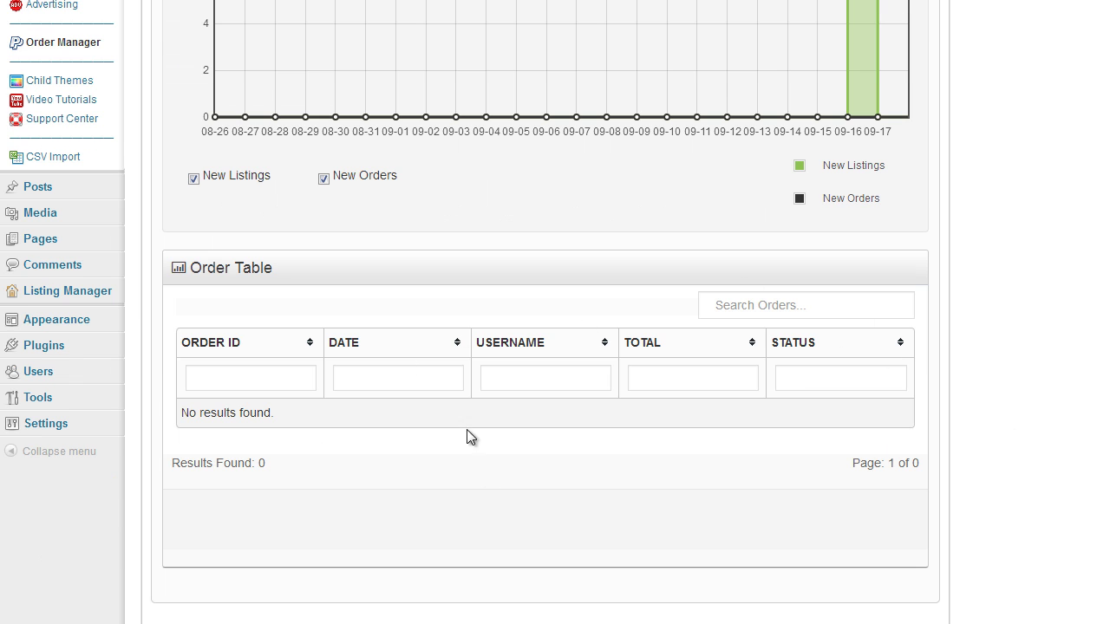
Filter the empty order table by ORDER ID and then by DATE
click(260, 379)
click(347, 376)
click(655, 461)
scroll(1031, 494, up, 1)
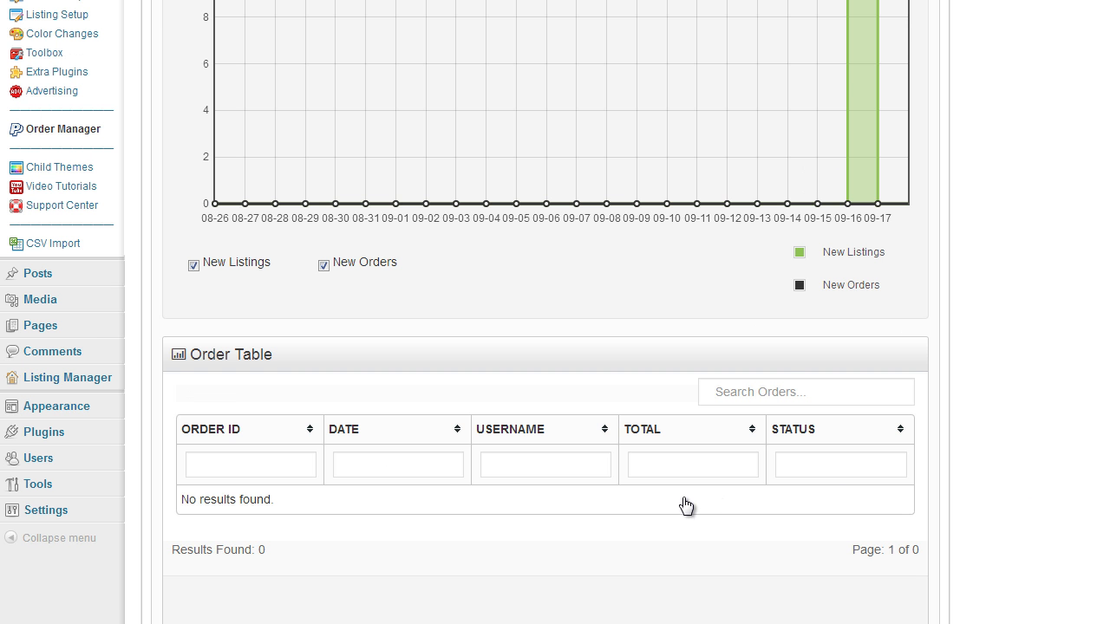
scroll(547, 495, up, 1)
scroll(434, 521, down, 2)
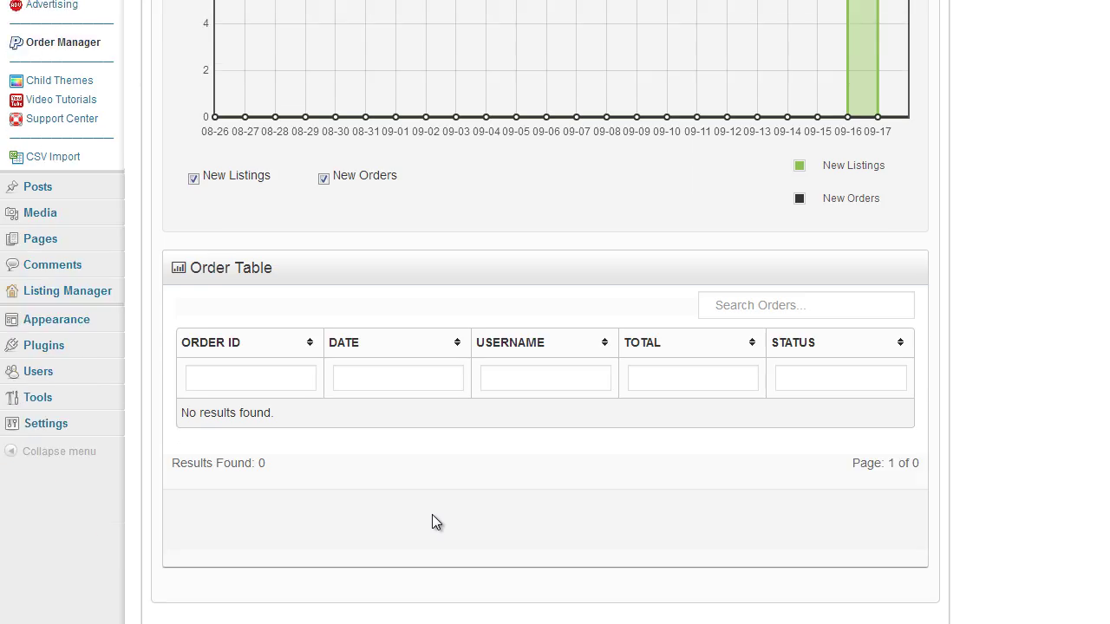
scroll(434, 520, up, 4)
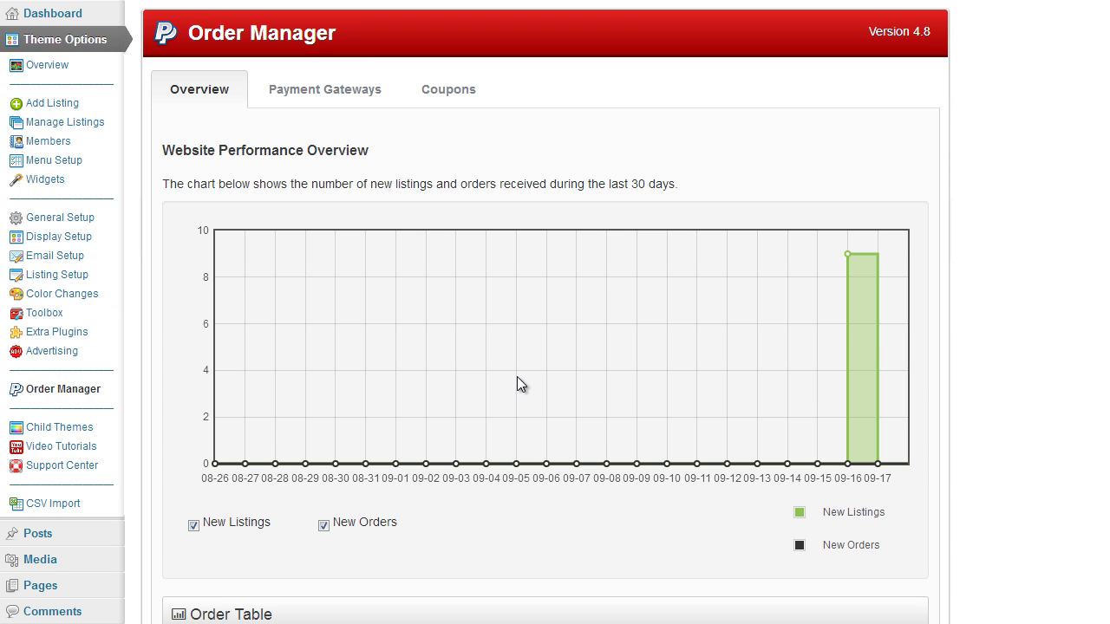
View the Payment Gateways tab, then the Coupons tab listing the 50% 'test' code
click(326, 95)
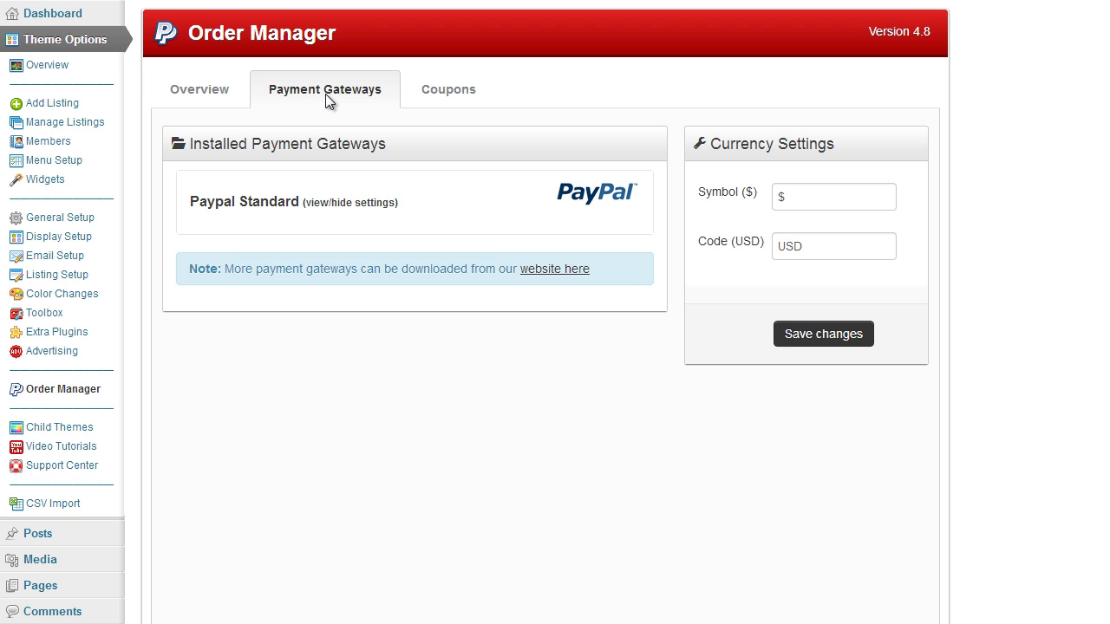
click(442, 97)
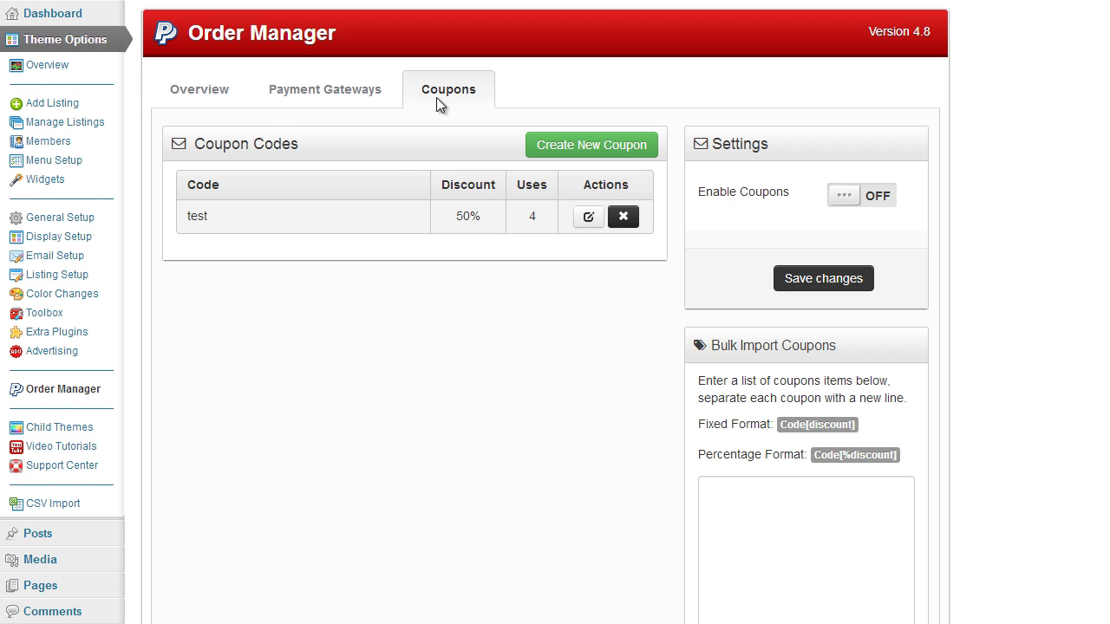
Return to the gateways list, then start a new site listing with the $10 Example Package 1
click(351, 101)
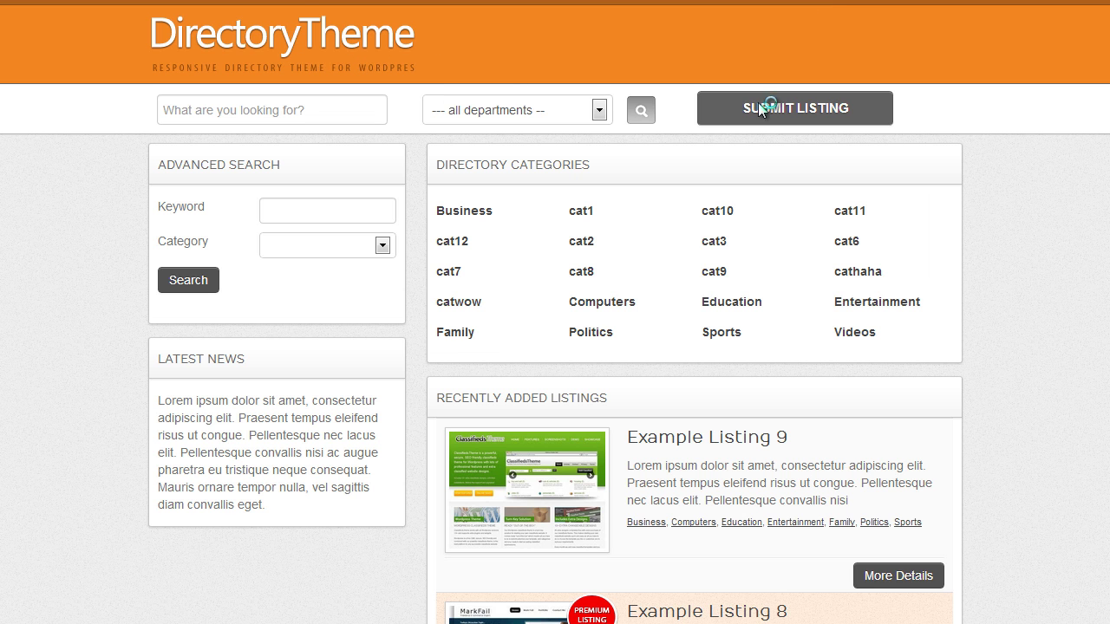
click(793, 111)
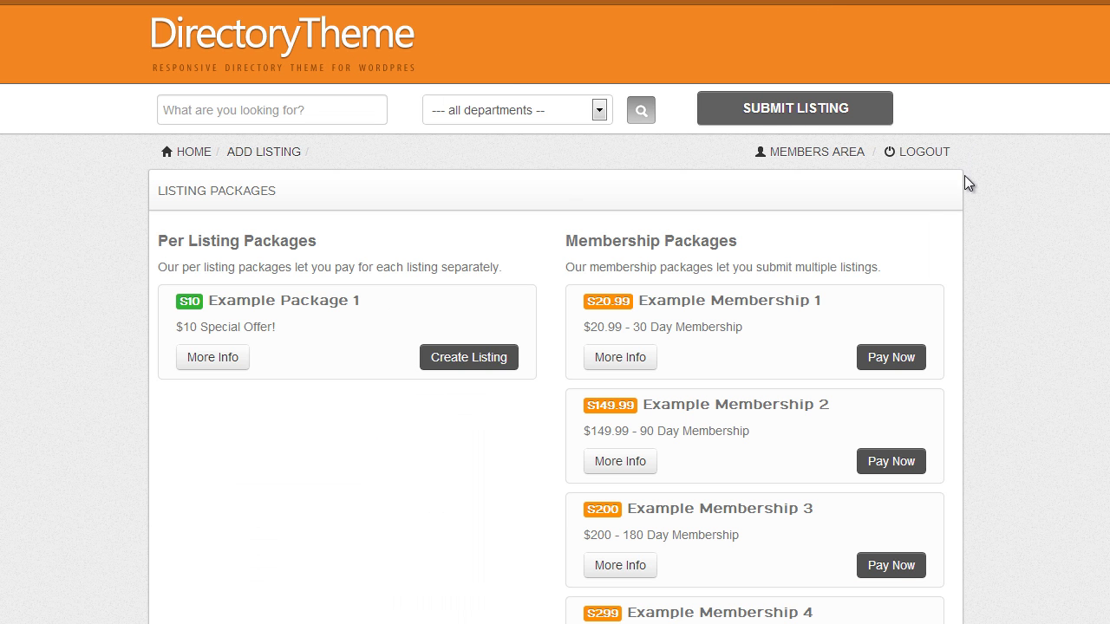
click(454, 358)
Enter 'dest listing' as the listing title and paste it into the description
click(577, 253)
text(d)
text(est)
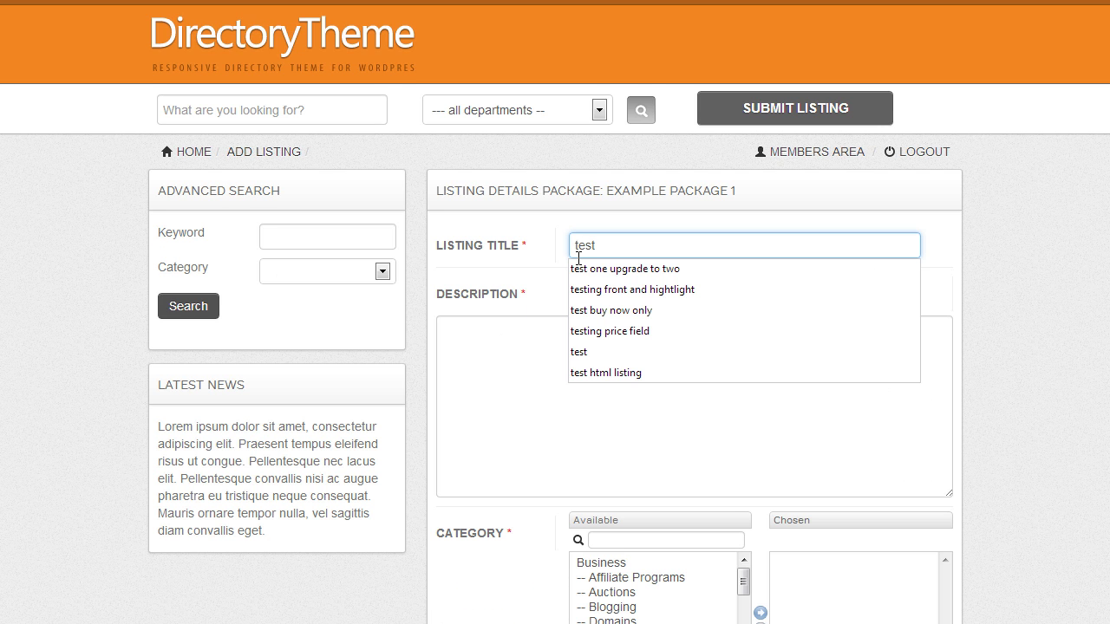
text( listing)
key(ctrl+a)
key(ctrl+c)
click(535, 389)
key(ctrl+v)
Add the Affiliate Programs category, paste the title into location and website, save, and view payment options
key(ctrl+v)
scroll(1013, 419, down, 3)
click(659, 318)
click(761, 353)
scroll(1000, 403, down, 5)
click(654, 233)
key(ctrl+v)
key(Tab)
key(ctrl+v)
click(474, 425)
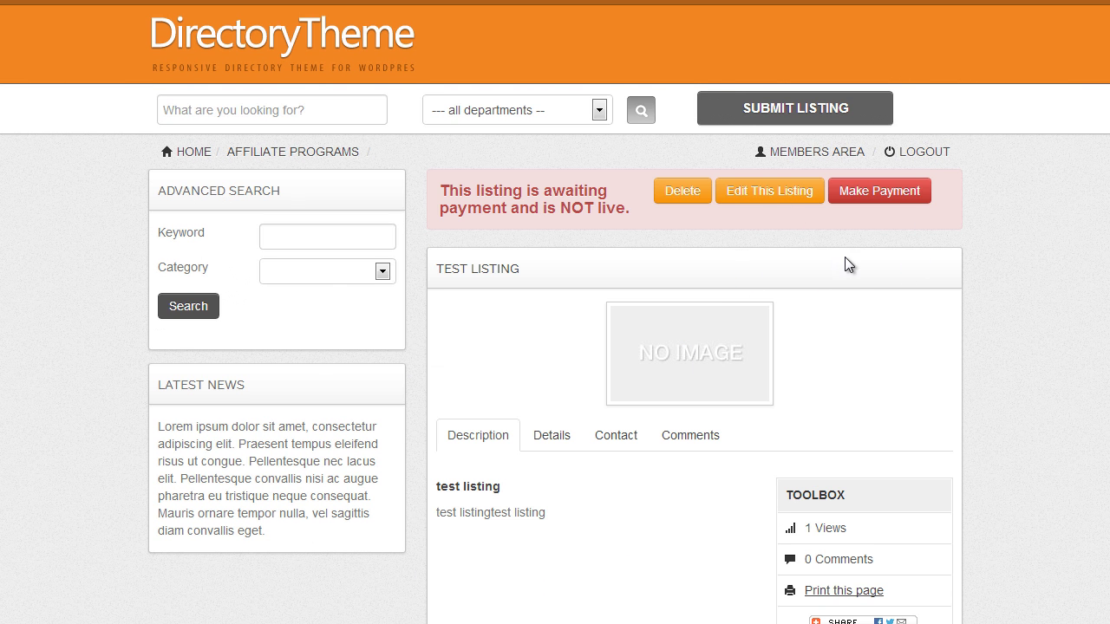
click(872, 196)
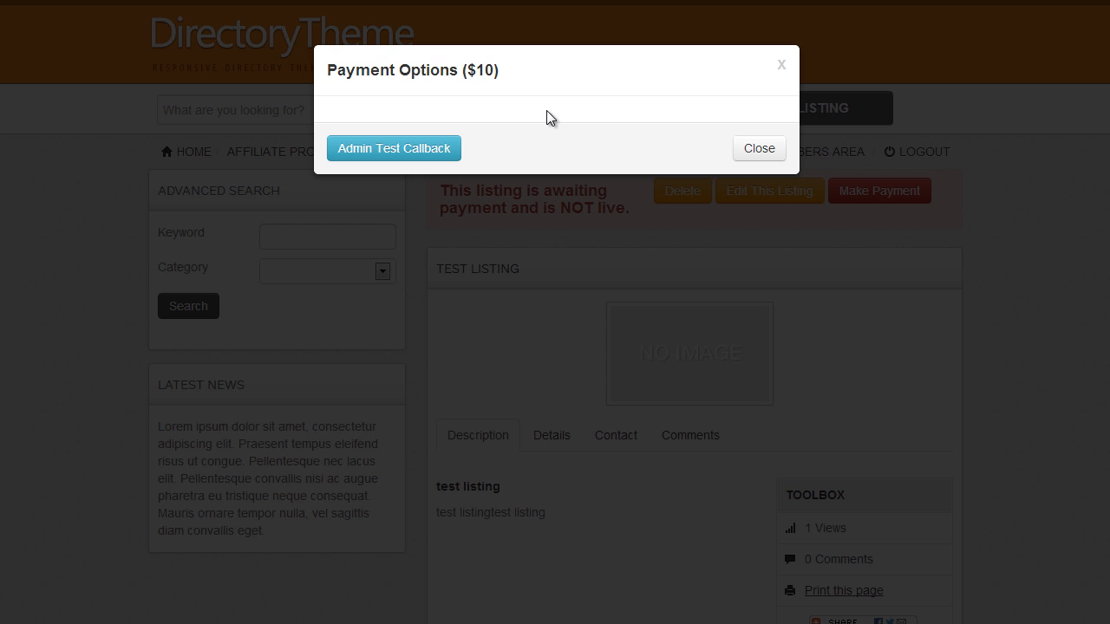
Close the payment options and expand the PayPal Standard gateway settings
click(774, 151)
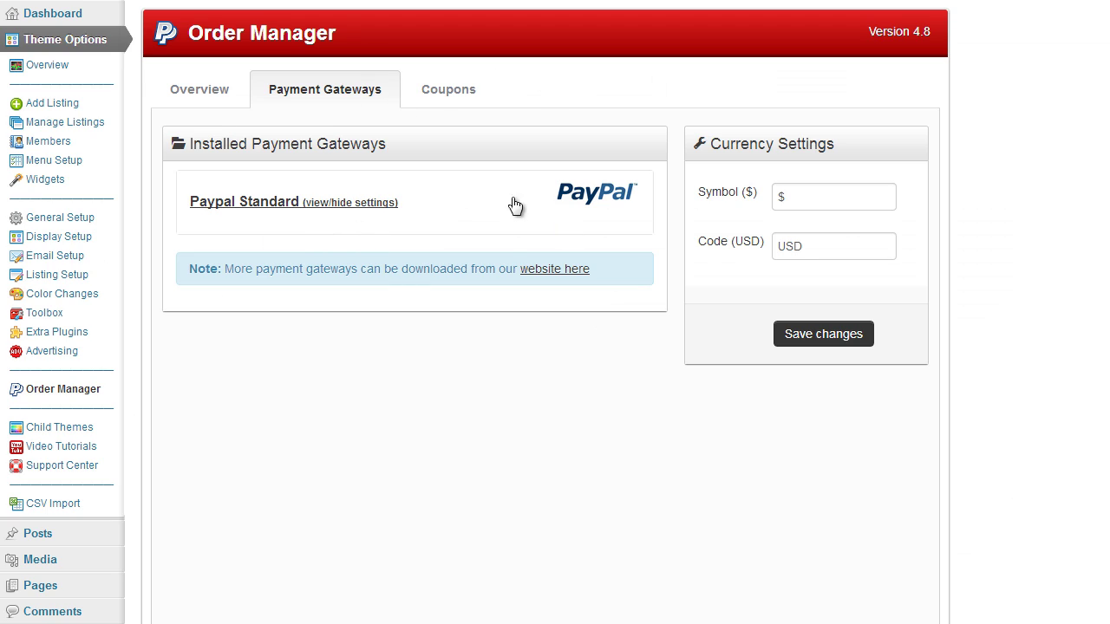
click(338, 208)
click(362, 206)
click(360, 212)
click(359, 211)
click(392, 209)
Set the PayPal Standard gateway to Enable, leaving sandbox testing on
scroll(356, 227, down, 1)
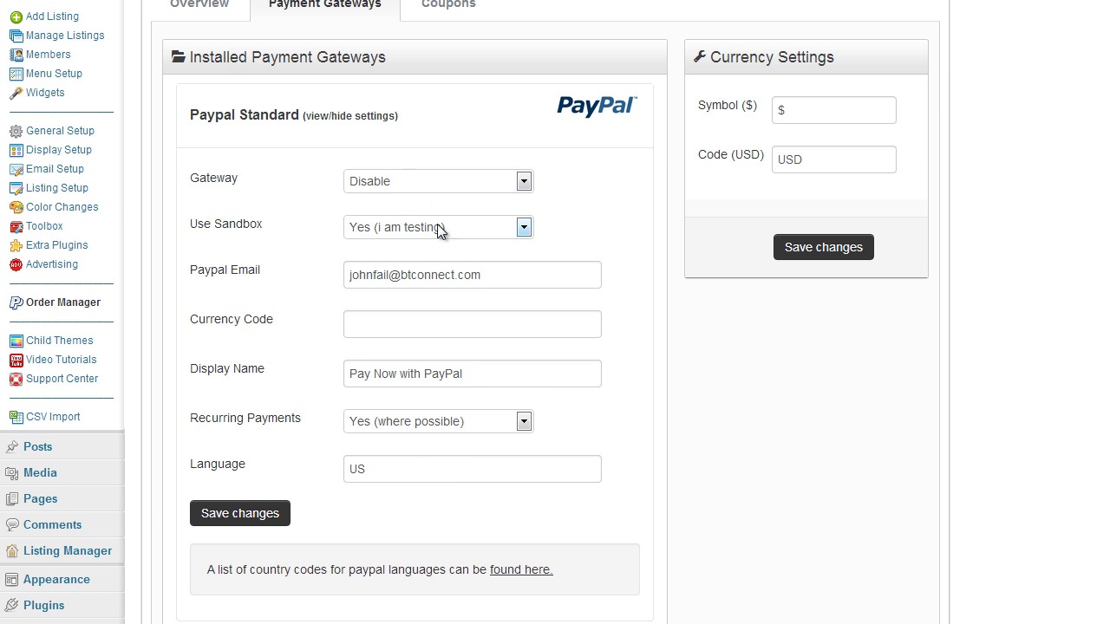
click(444, 186)
click(435, 203)
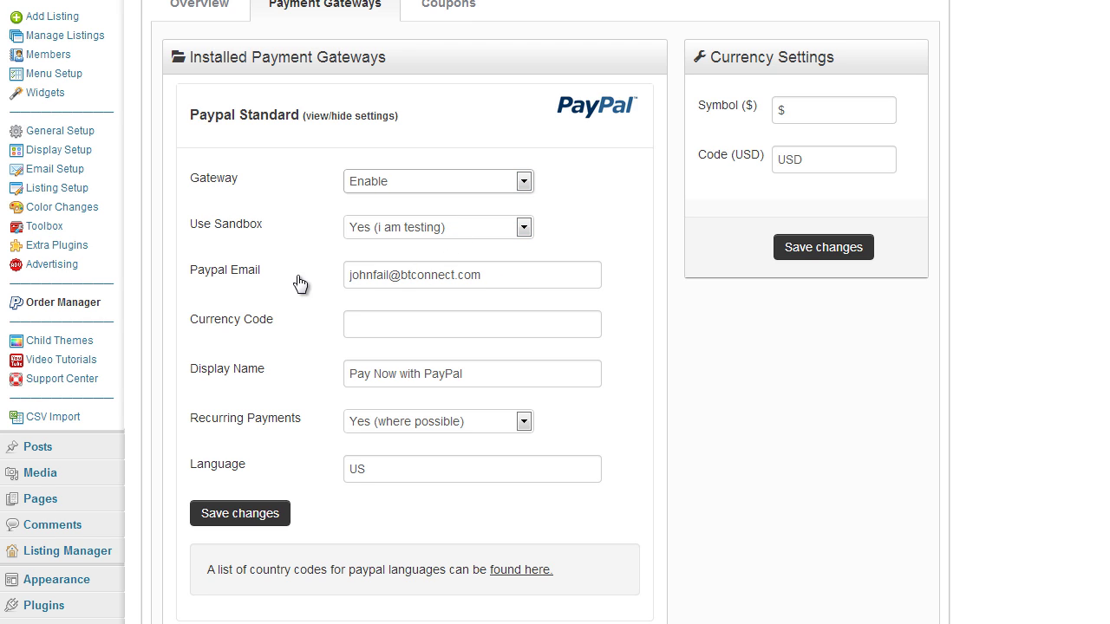
click(416, 275)
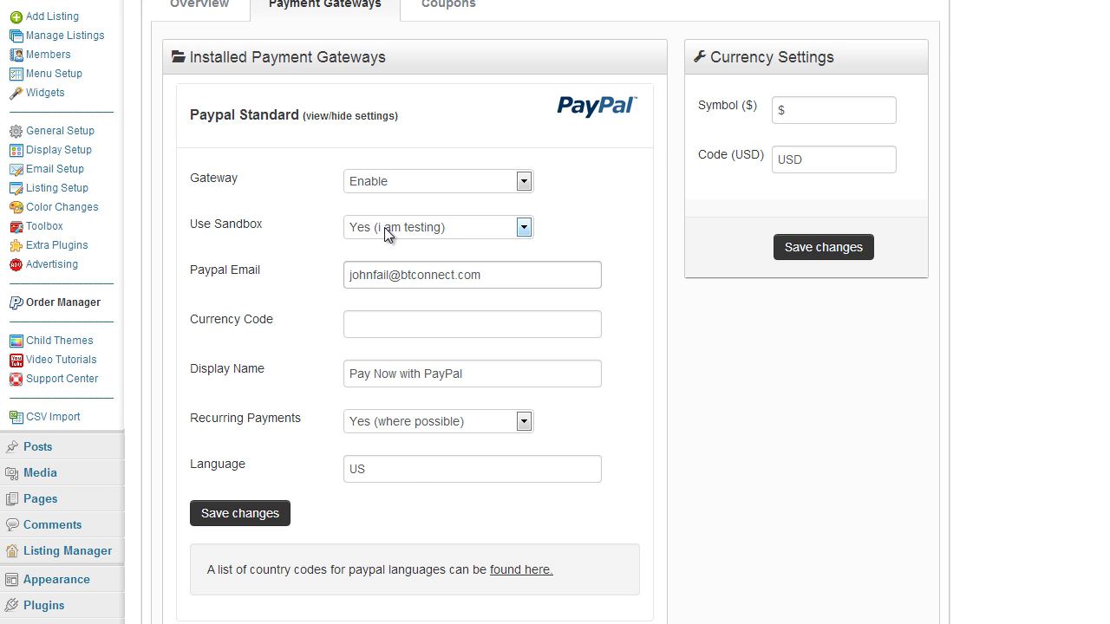
scroll(392, 258, up, 1)
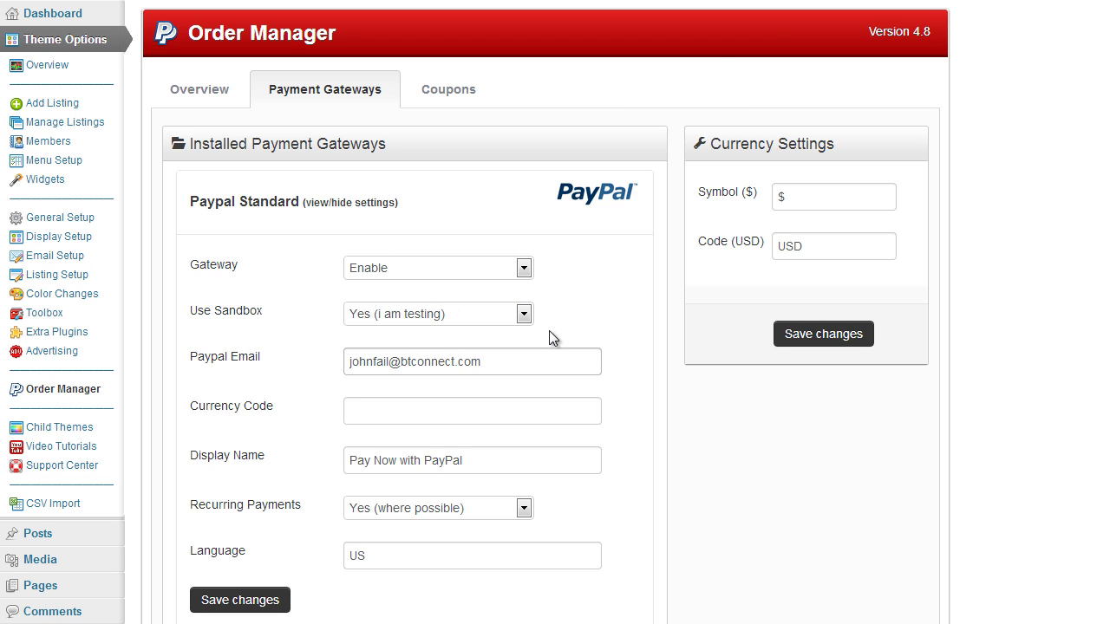
scroll(404, 278, down, 1)
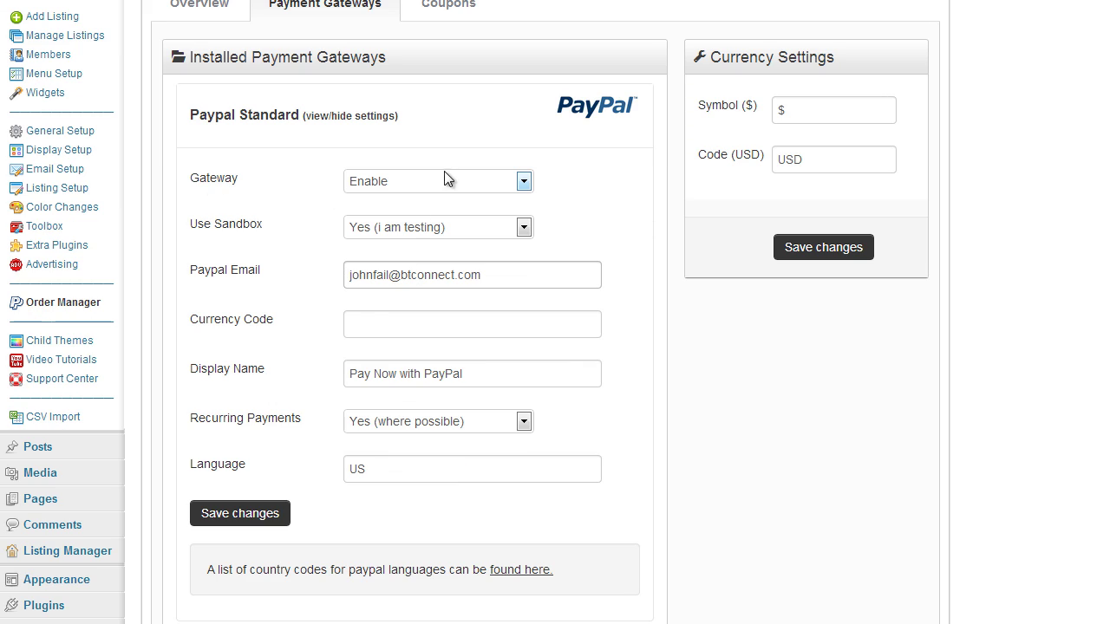
Save the enabled PayPal settings and check the listing's $10 payment options
click(258, 521)
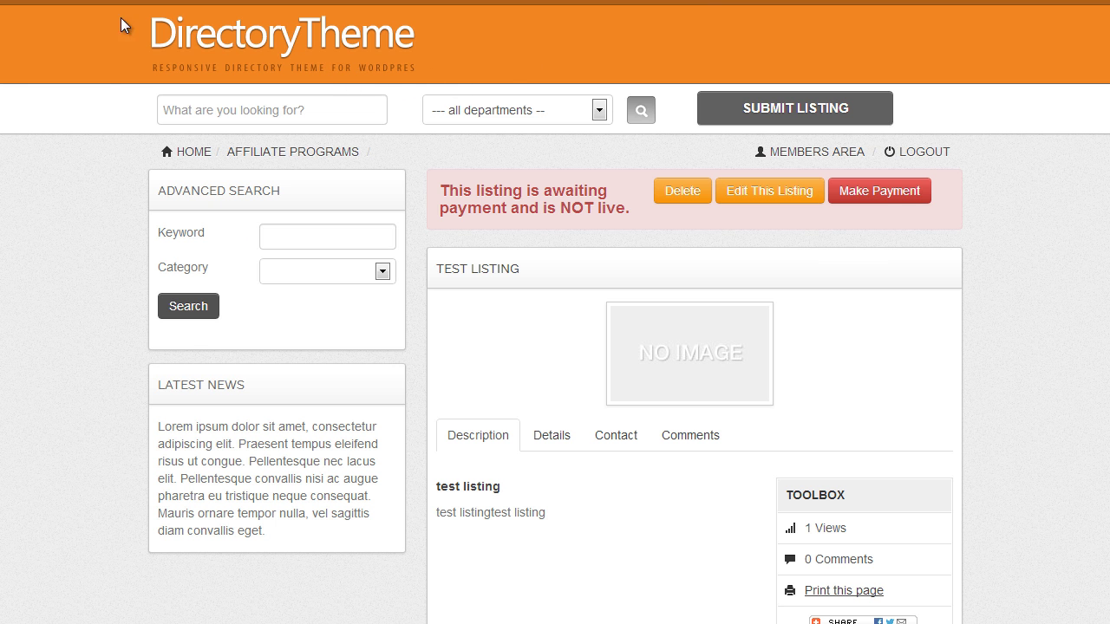
click(889, 193)
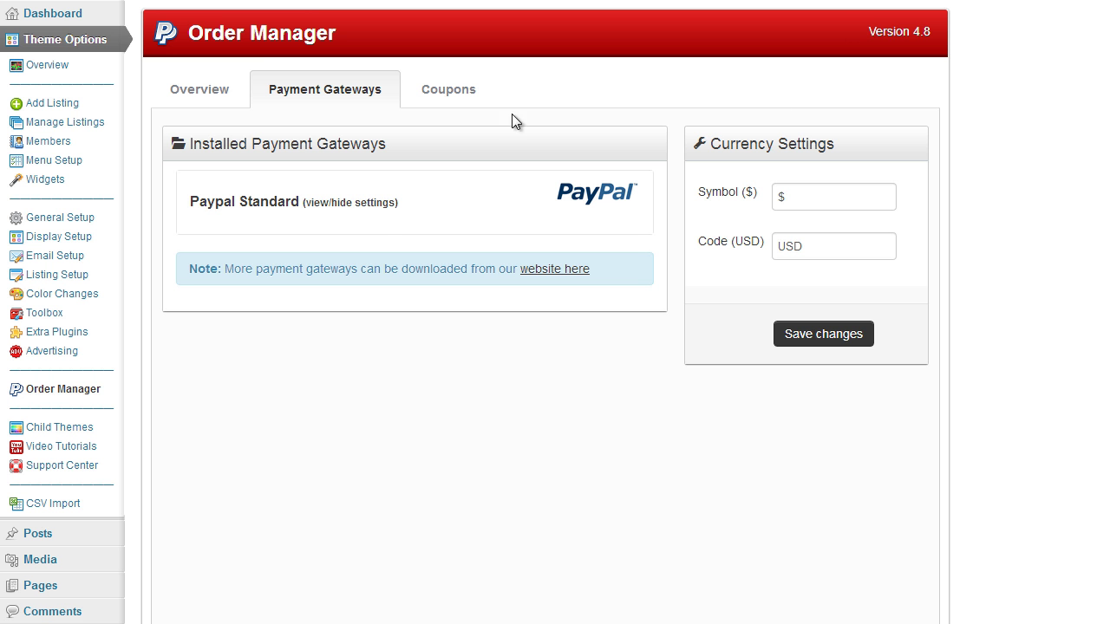
Replace the PayPal Standard currency code USD with GBP and collapse its settings
click(363, 204)
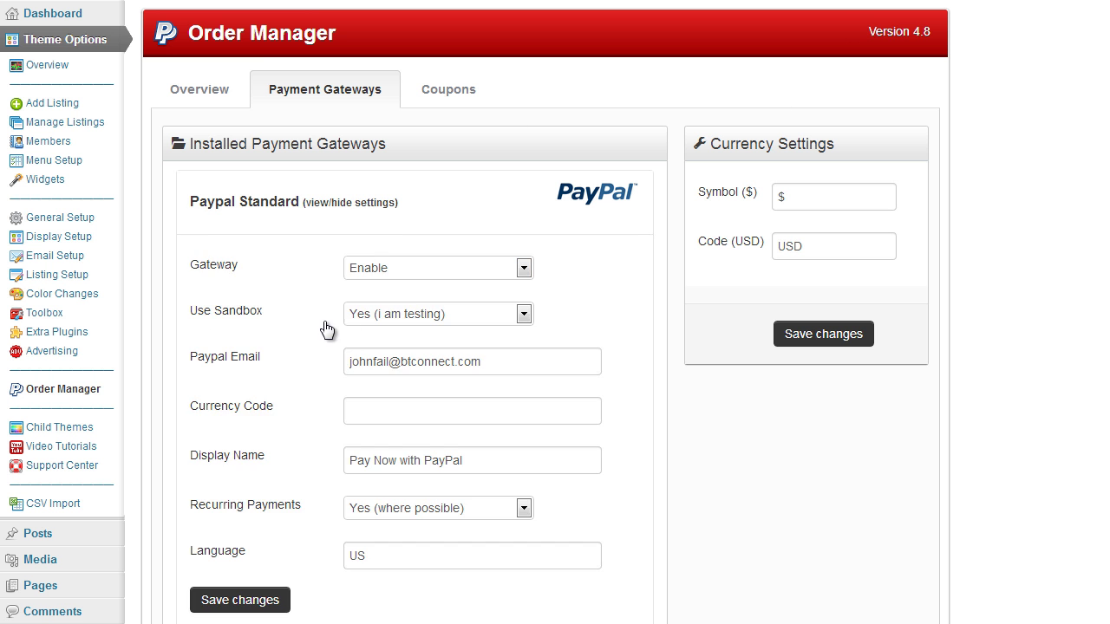
scroll(277, 332, down, 1)
click(370, 320)
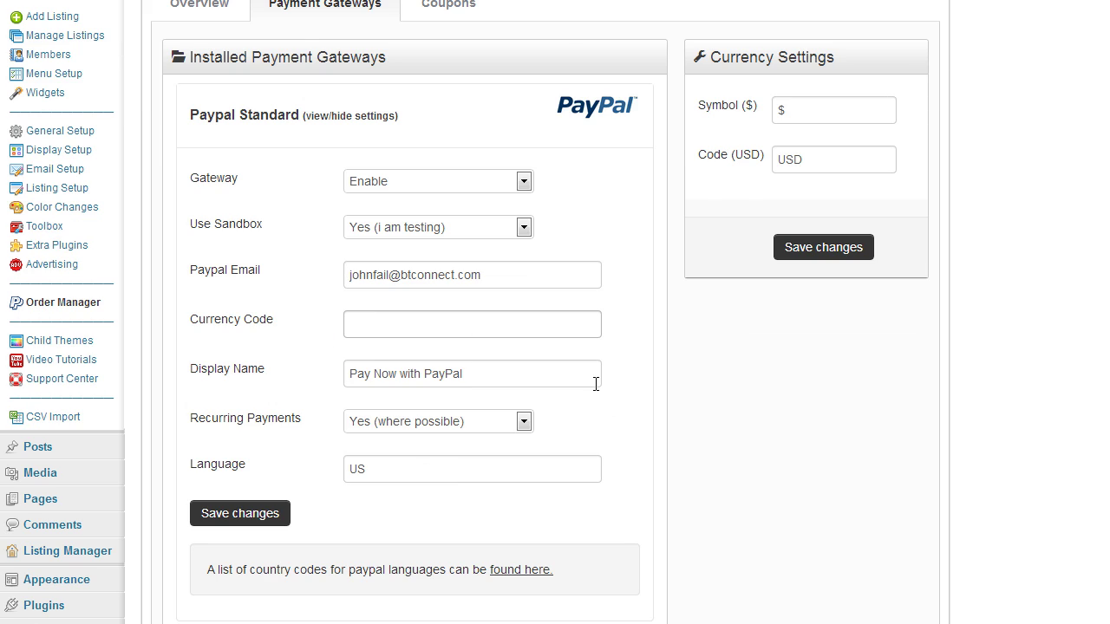
scroll(607, 408, up, 1)
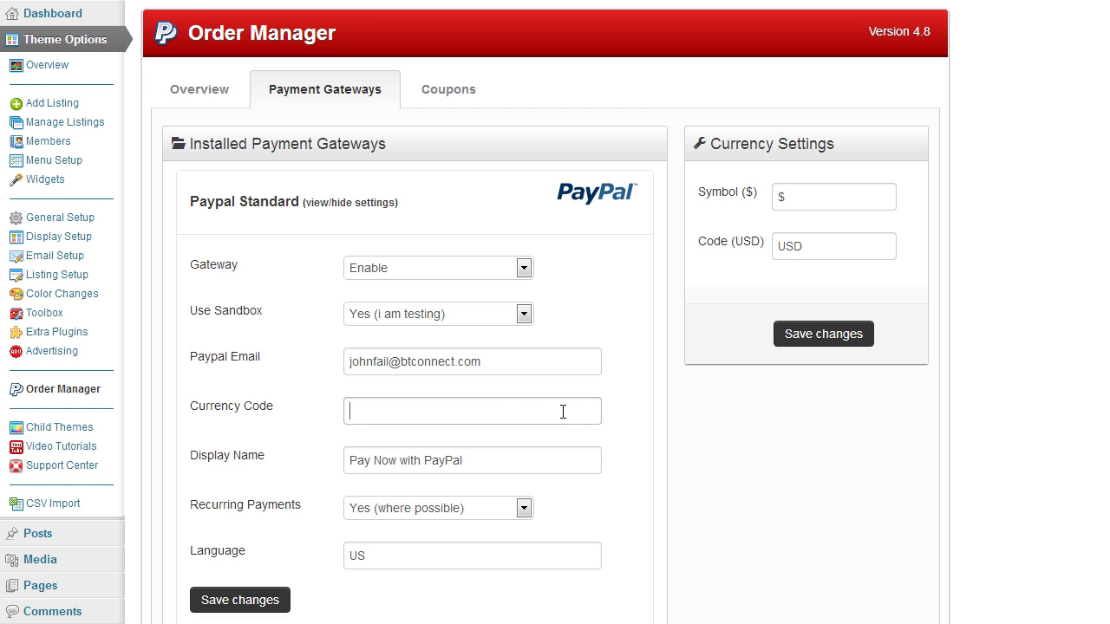
text(USD)
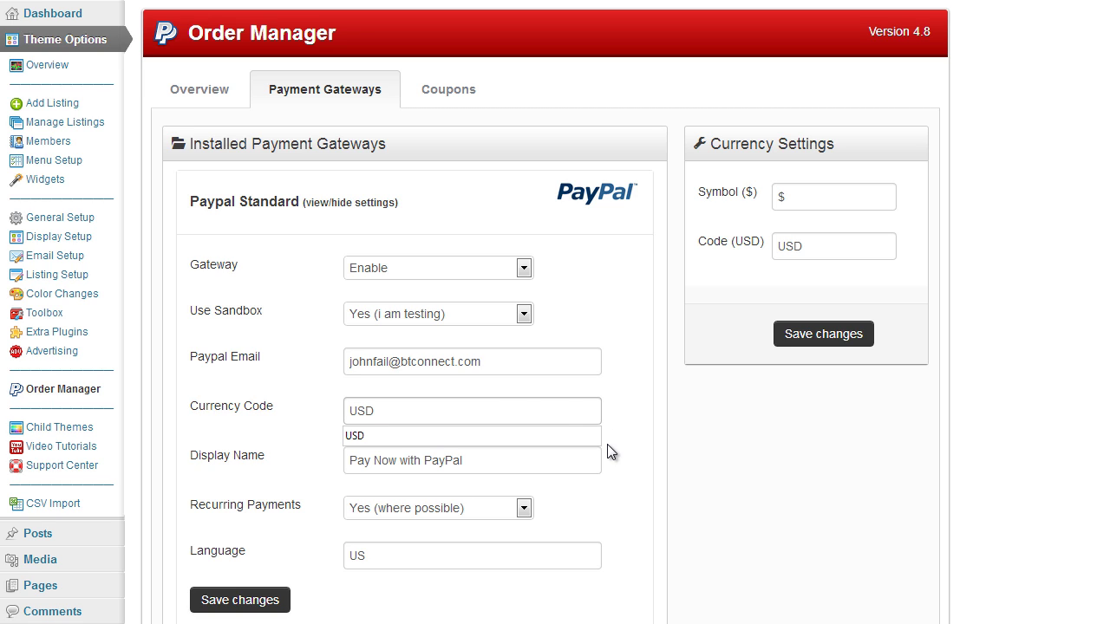
drag(488, 414, 329, 421)
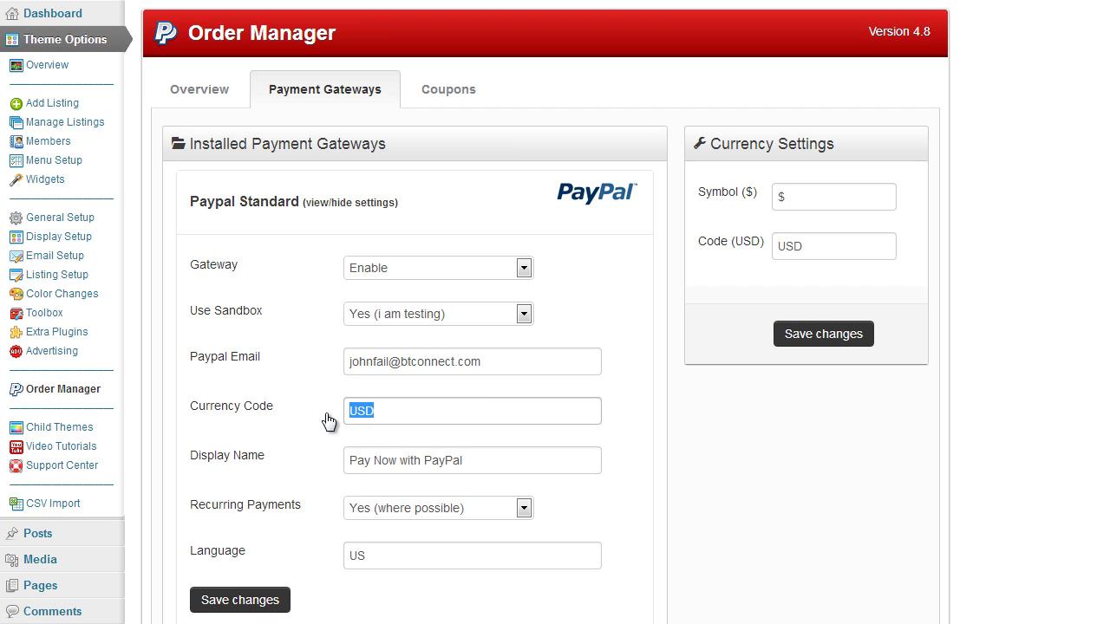
text(GBP)
click(661, 409)
scroll(669, 407, down, 1)
scroll(641, 414, up, 1)
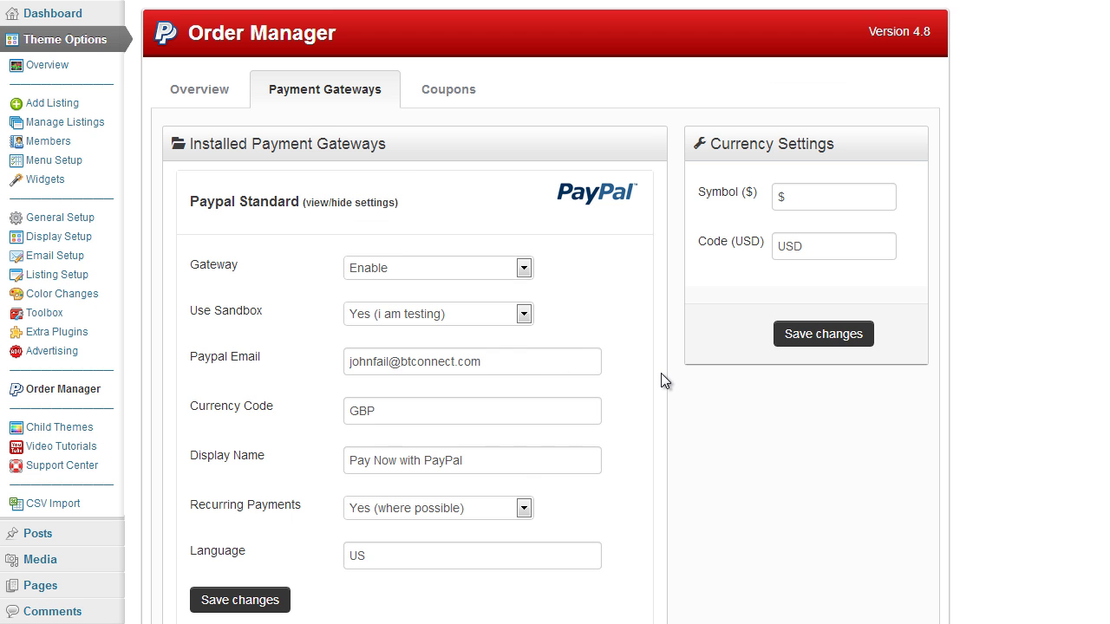
click(473, 420)
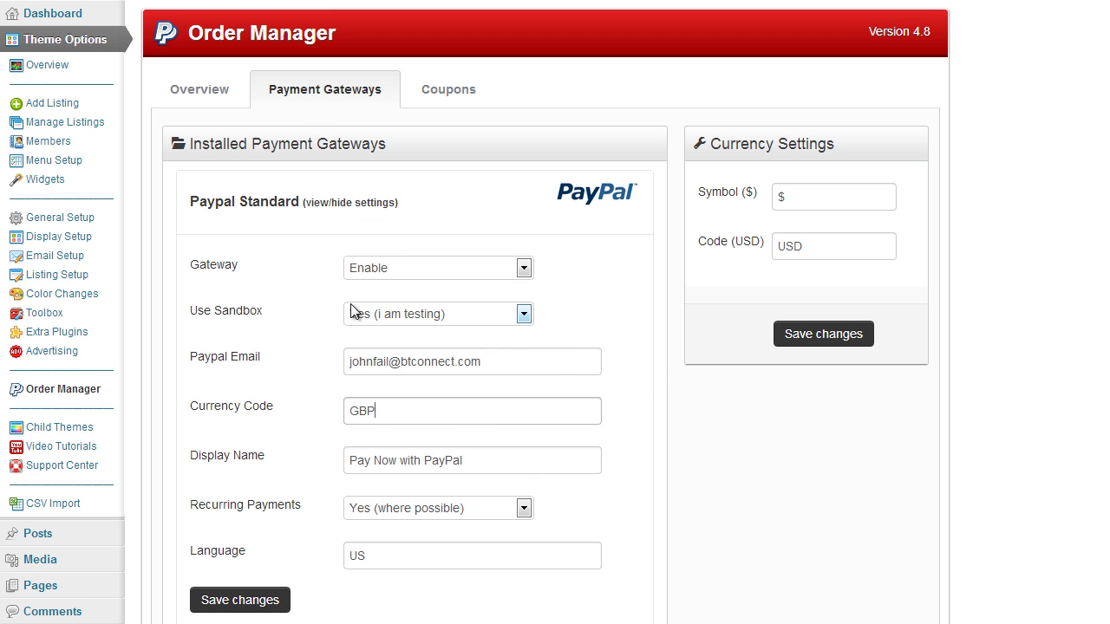
click(349, 204)
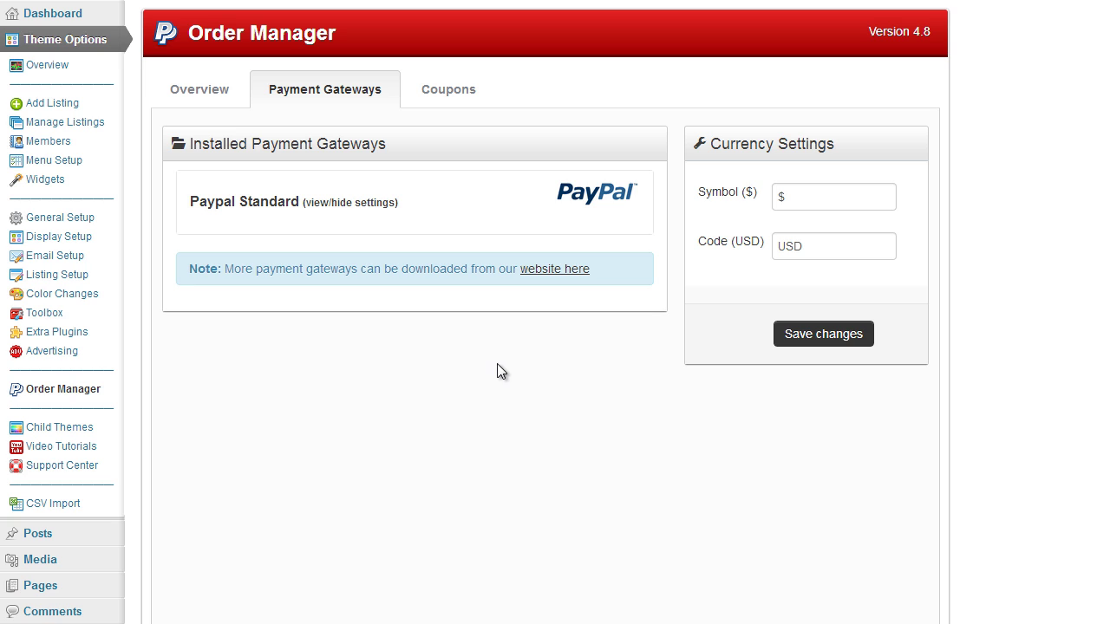
Open Extra Plugins, expand Payment Gateways and scroll to the Adyen Gateway Plugin
click(65, 333)
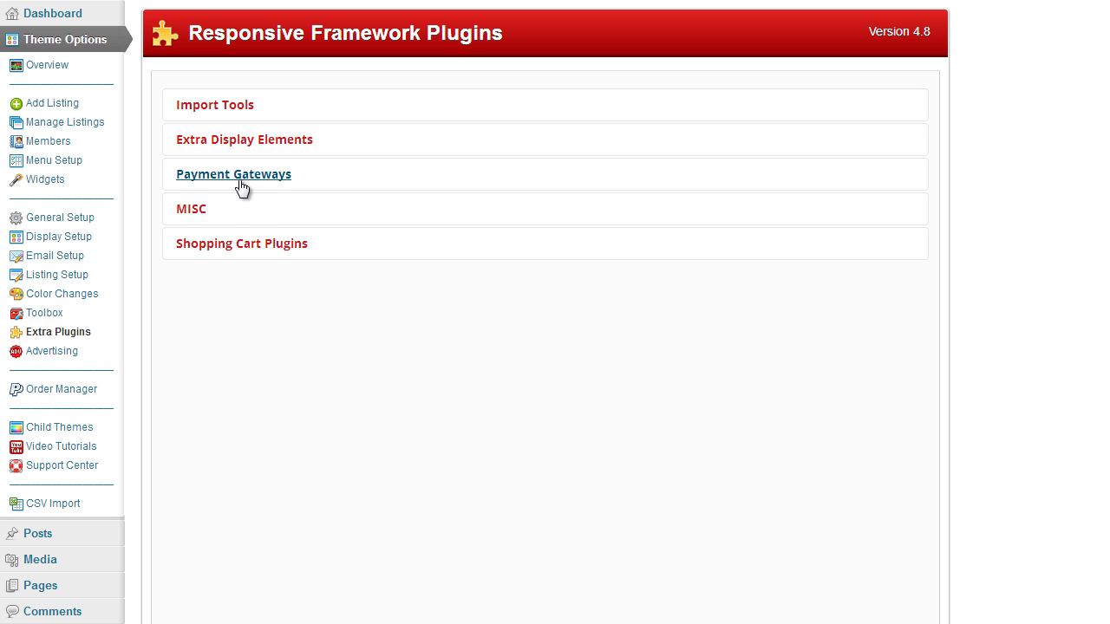
click(241, 182)
scroll(558, 360, down, 5)
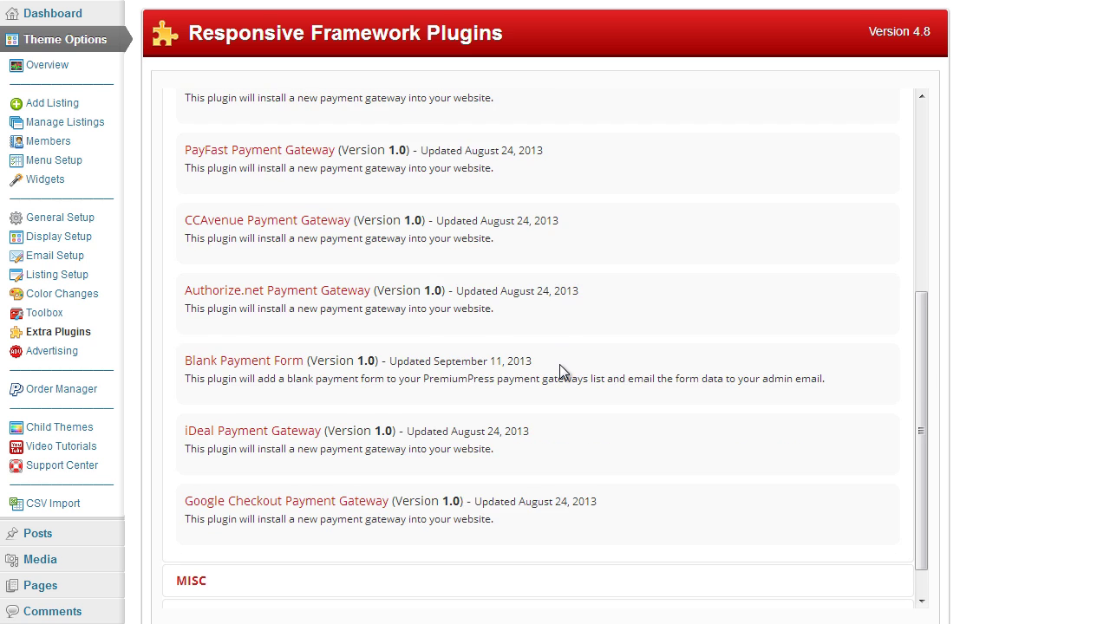
scroll(560, 371, up, 5)
scroll(552, 362, down, 1)
scroll(553, 367, up, 1)
scroll(273, 272, down, 1)
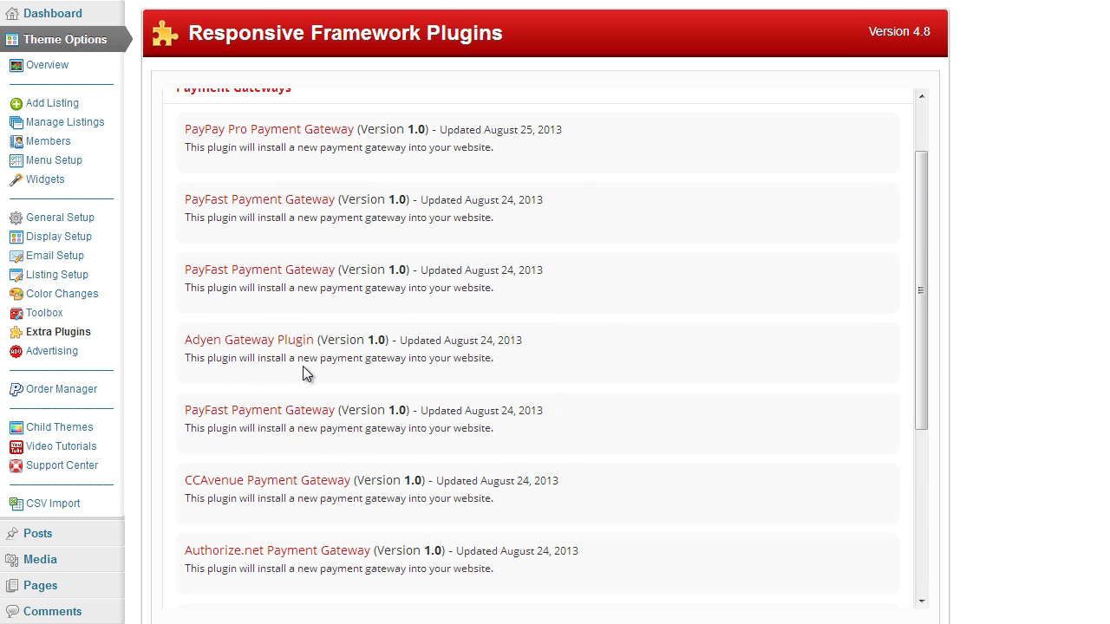
scroll(451, 394, down, 1)
scroll(462, 401, down, 1)
scroll(462, 391, up, 3)
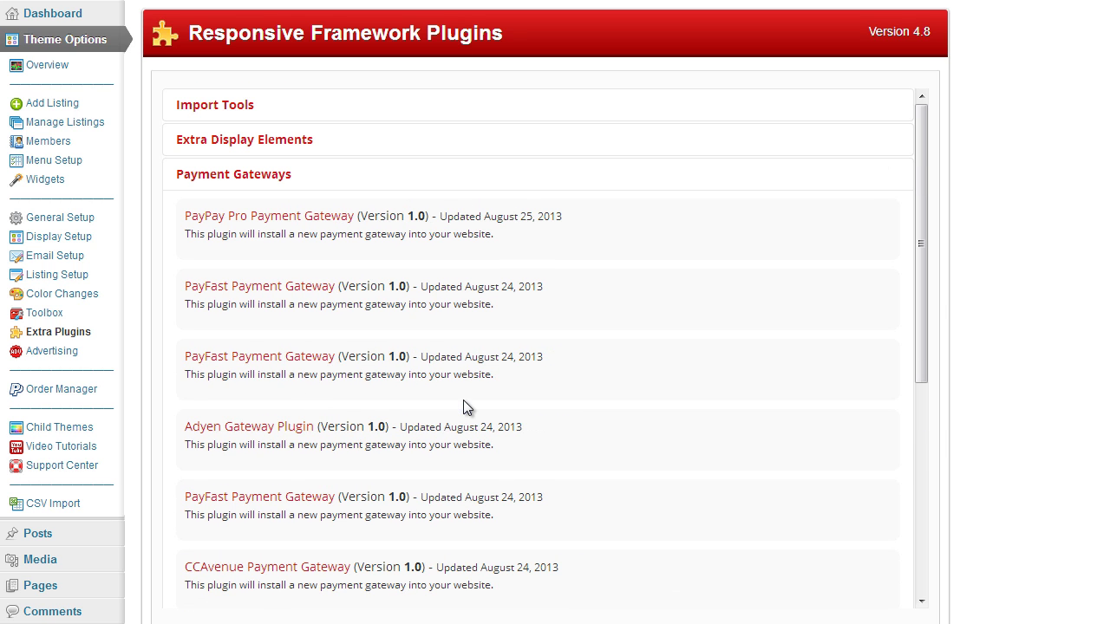
Install the Adyen Gateway Plugin from its details page and activate it
click(264, 433)
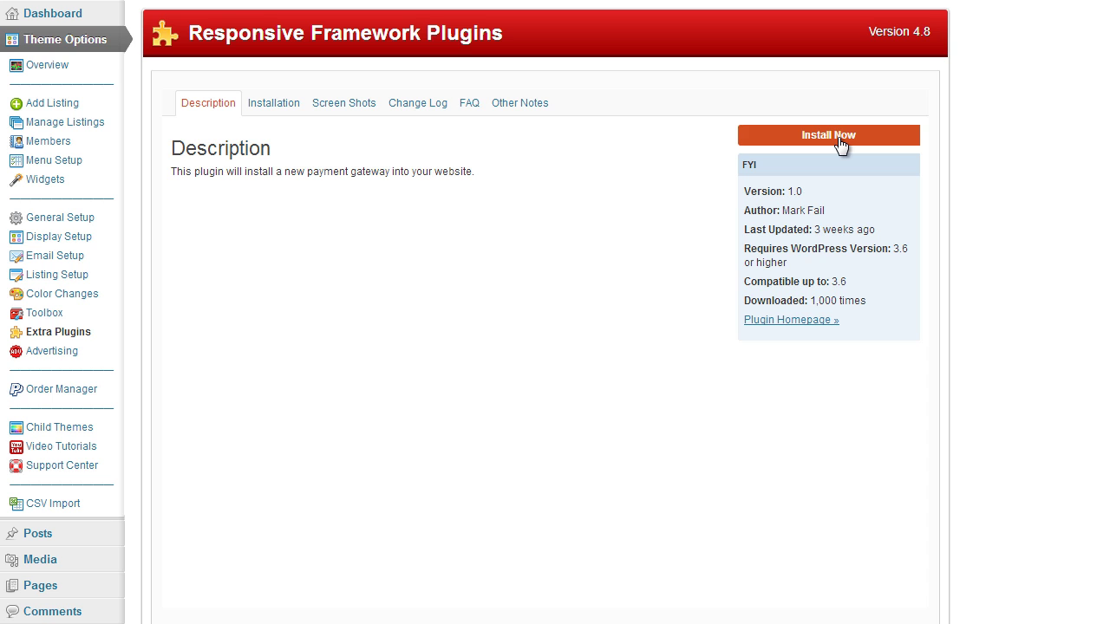
click(828, 135)
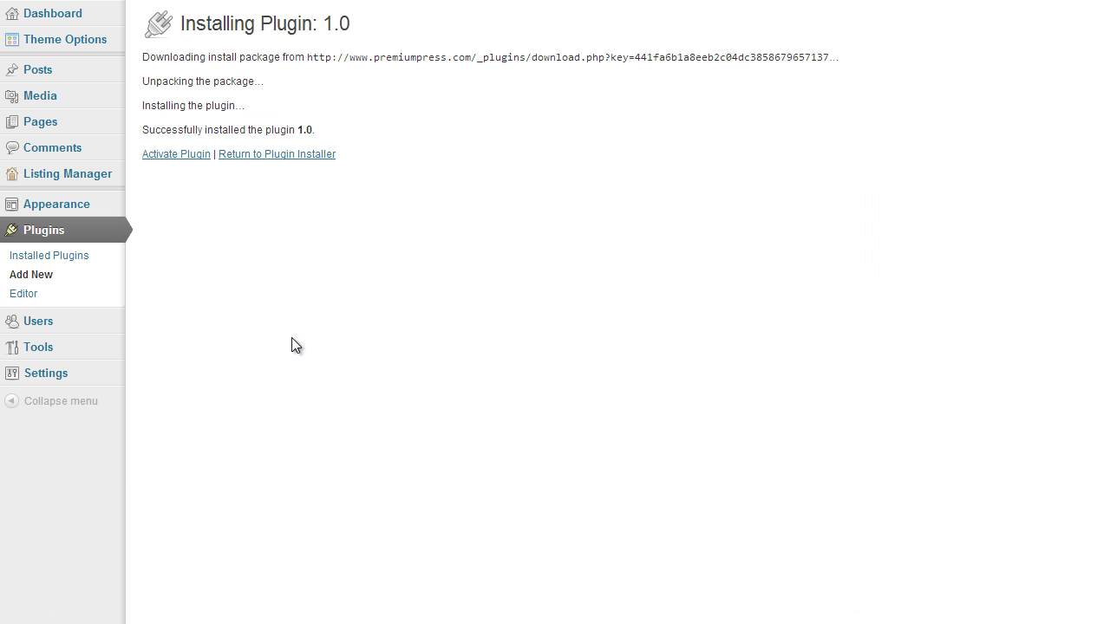
click(177, 163)
In Order Manager's Payment Gateways tab, expand Adyen settings and set its gateway to Enable
mouse_move(69, 43)
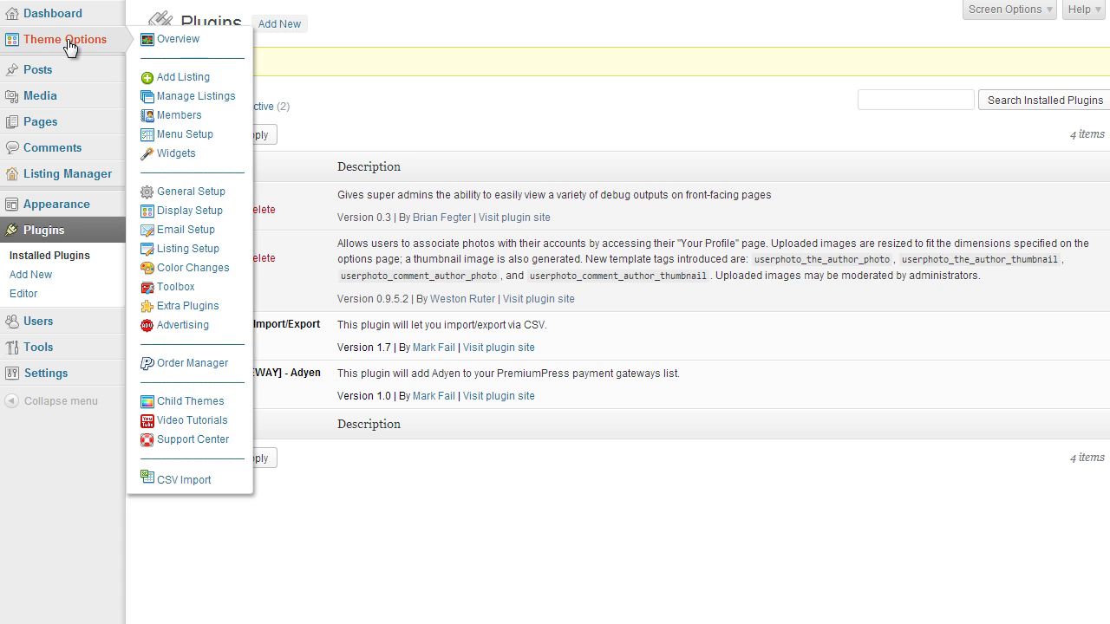
click(184, 369)
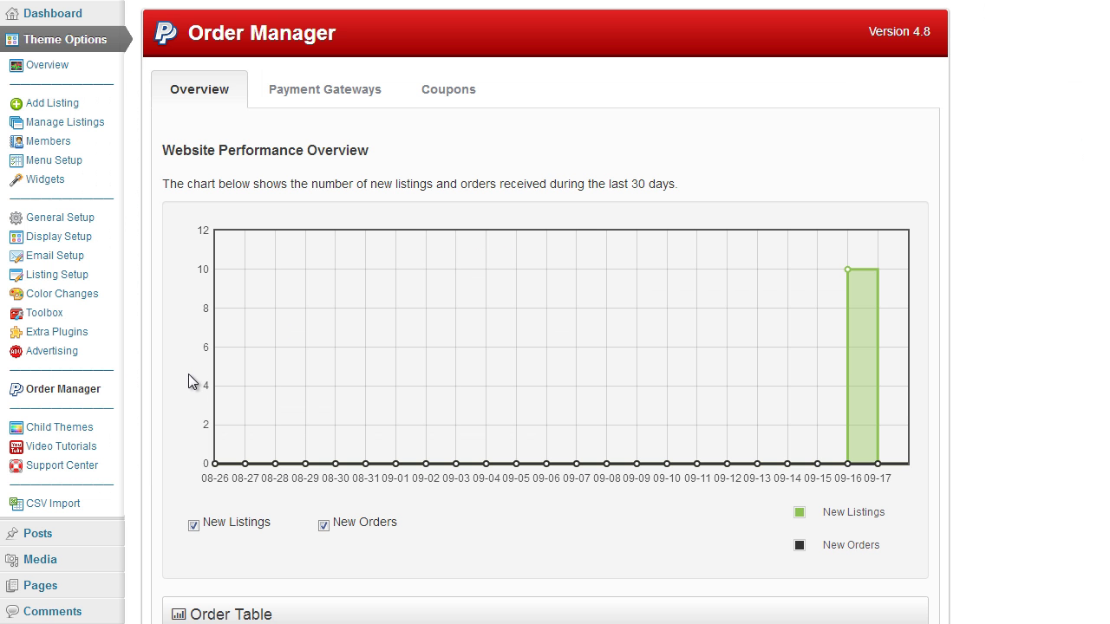
click(324, 97)
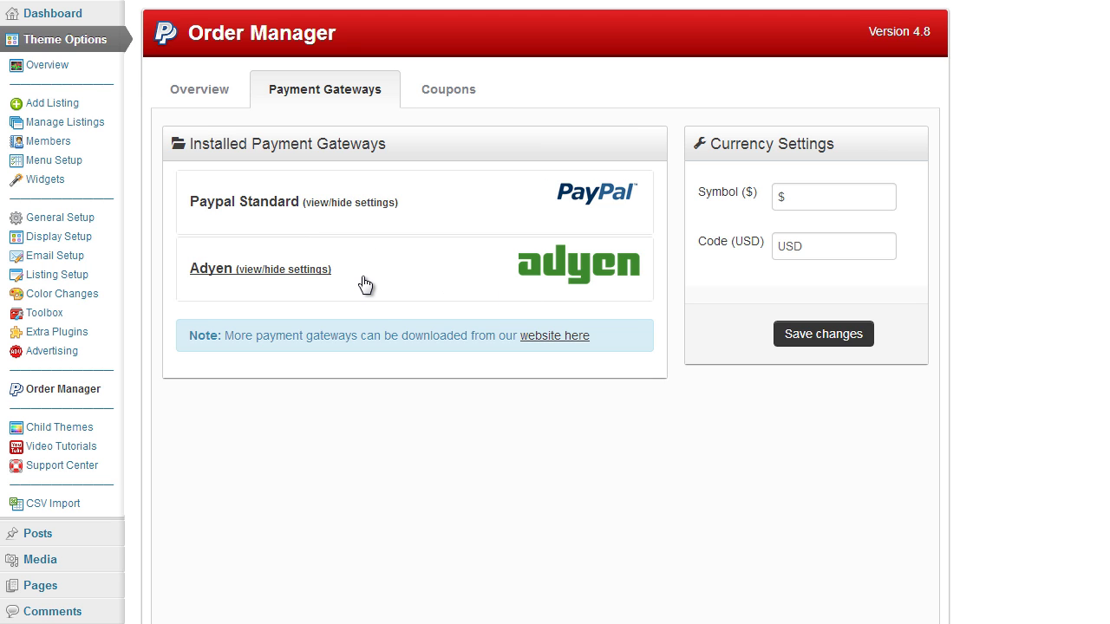
click(307, 280)
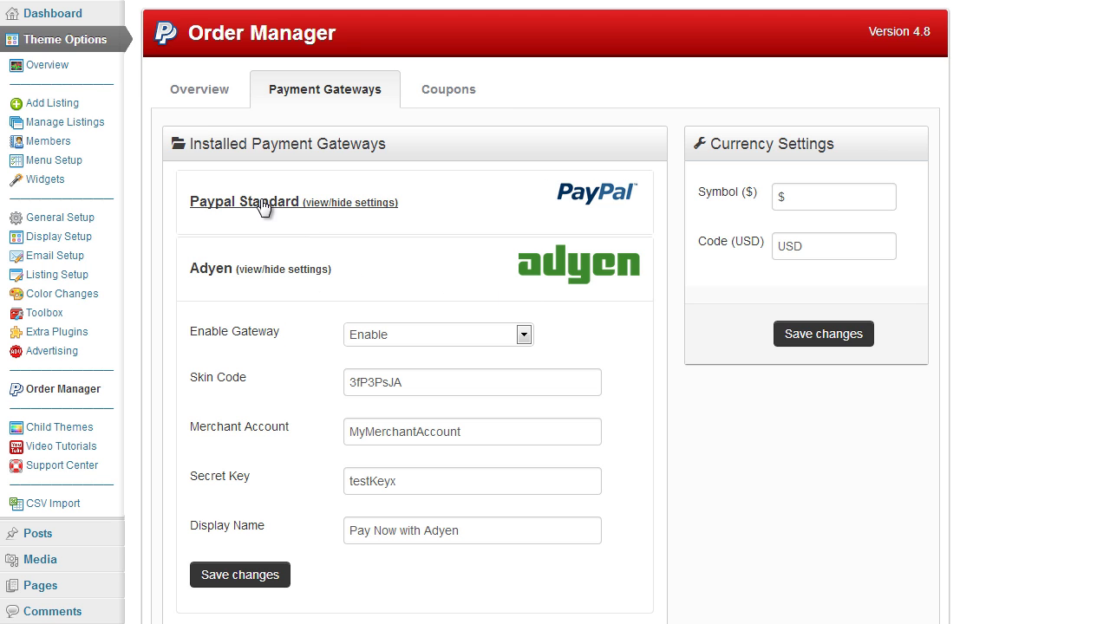
click(391, 333)
click(384, 354)
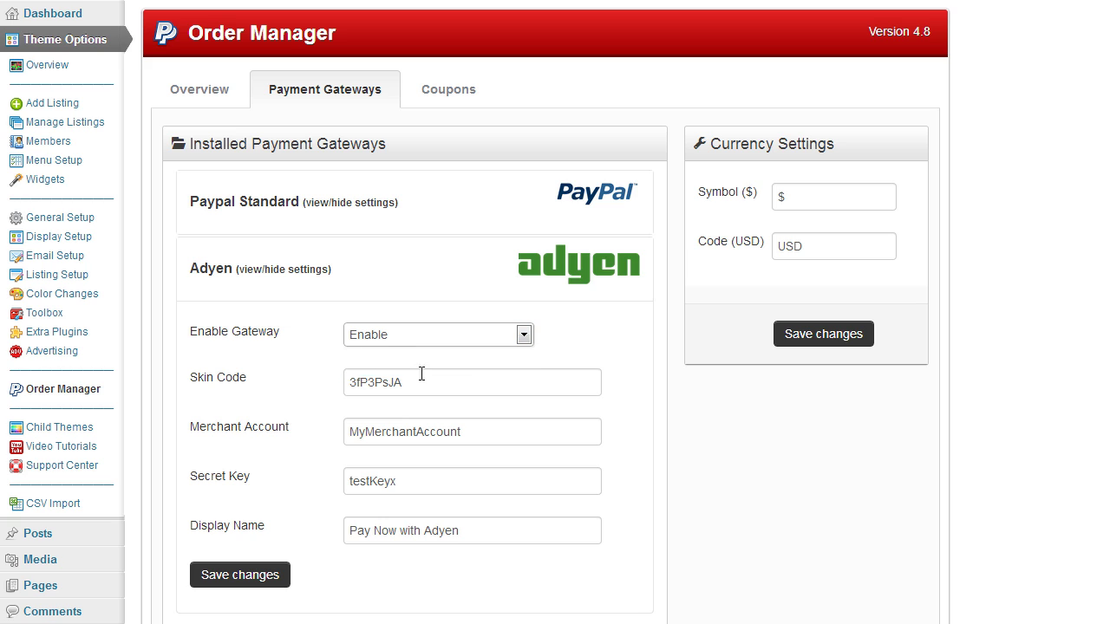
Clear the existing Adyen Skin Code and Merchant Account values and select the Secret Key
drag(426, 377, 268, 401)
key(BackSpace)
click(484, 433)
drag(463, 432, 304, 440)
key(BackSpace)
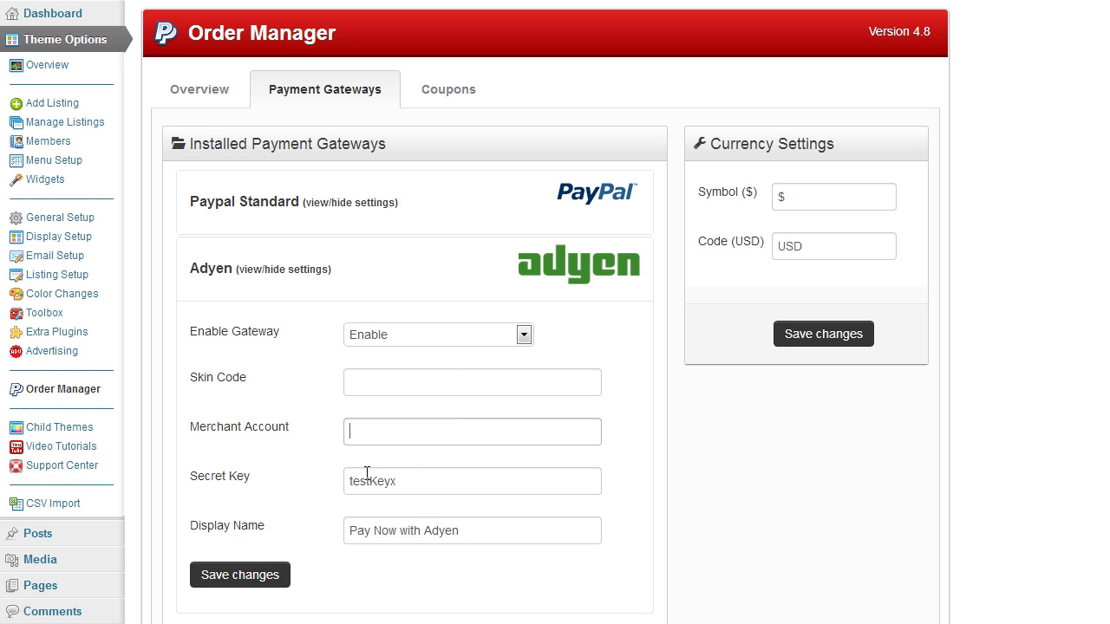
drag(423, 482, 317, 483)
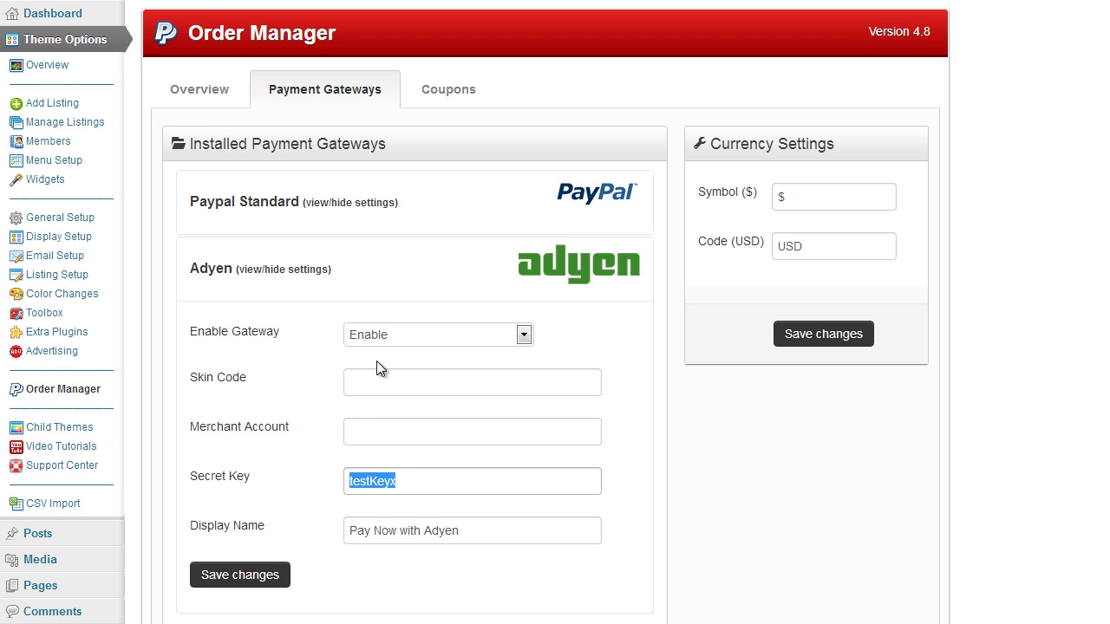
Fill Skin Code and Merchant Account from saved entries and save the Adyen settings
click(369, 382)
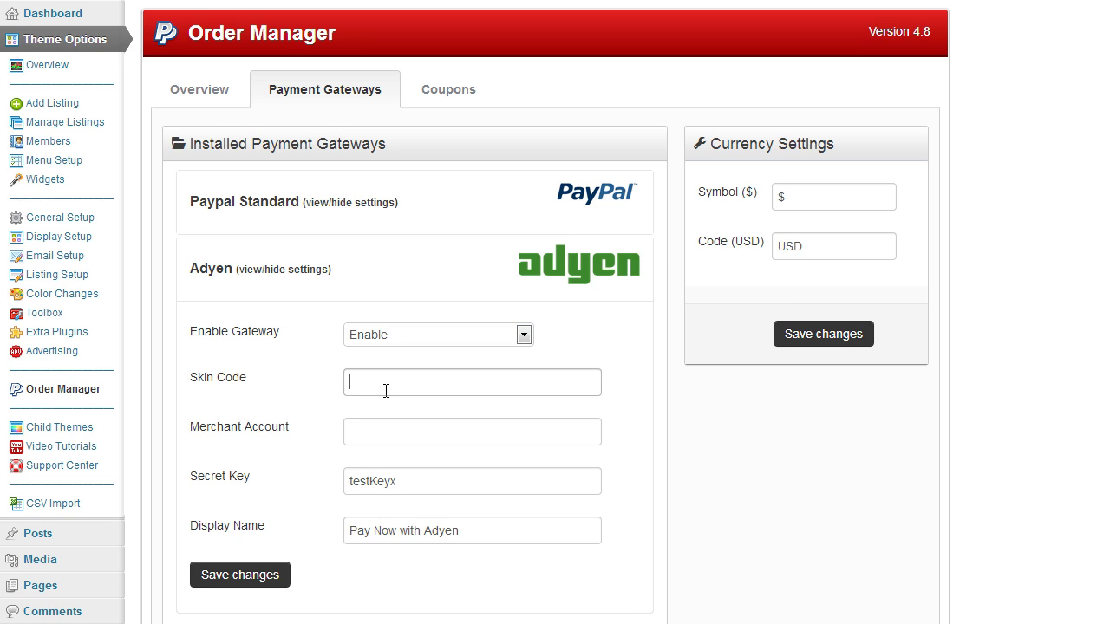
click(386, 390)
click(369, 406)
click(381, 432)
click(381, 457)
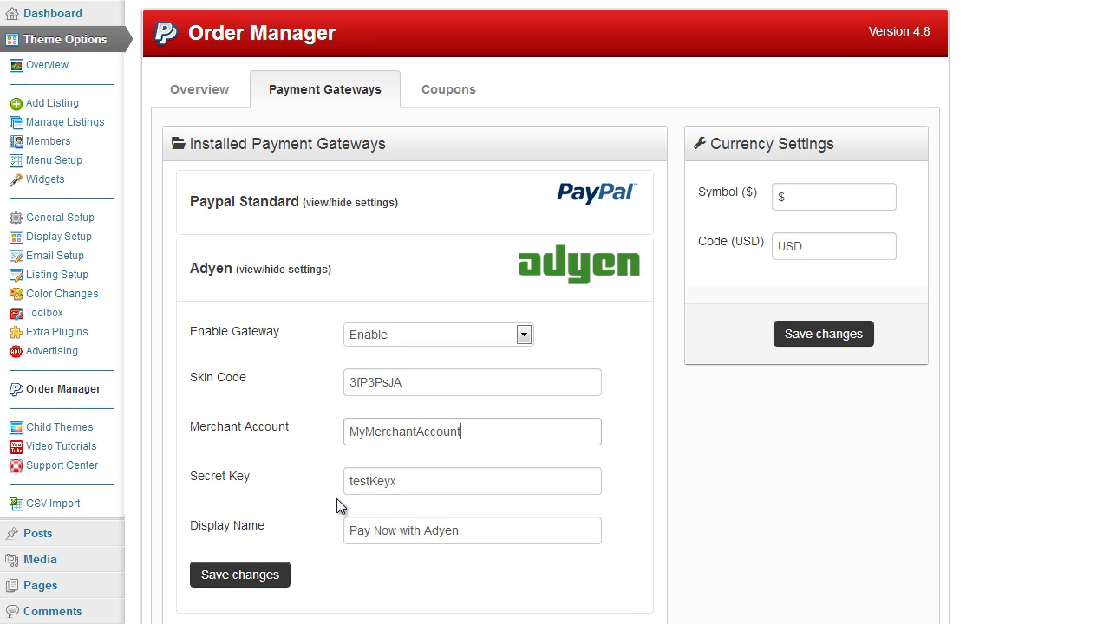
click(269, 575)
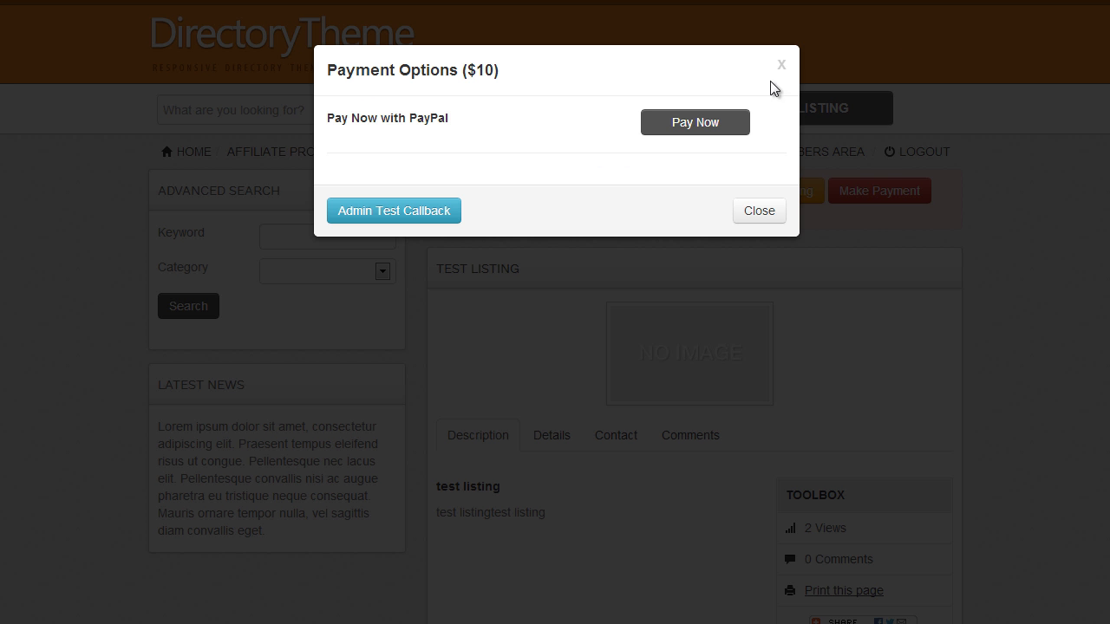
Pay the test listing's $10 order with an Admin Test Callback and return to the Order Manager overview
click(780, 65)
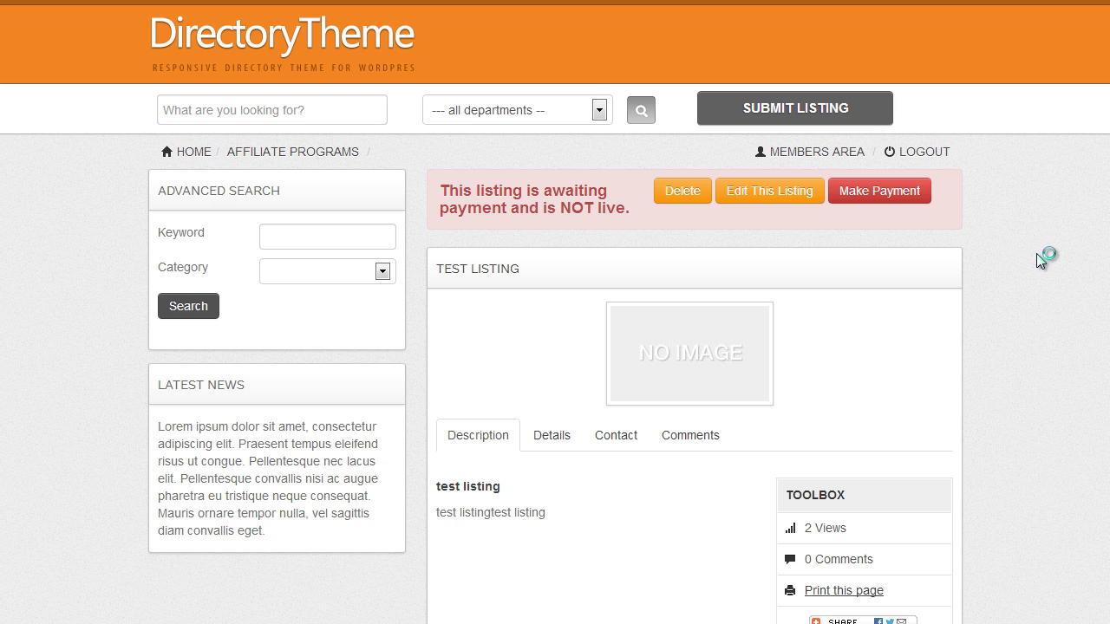
click(878, 193)
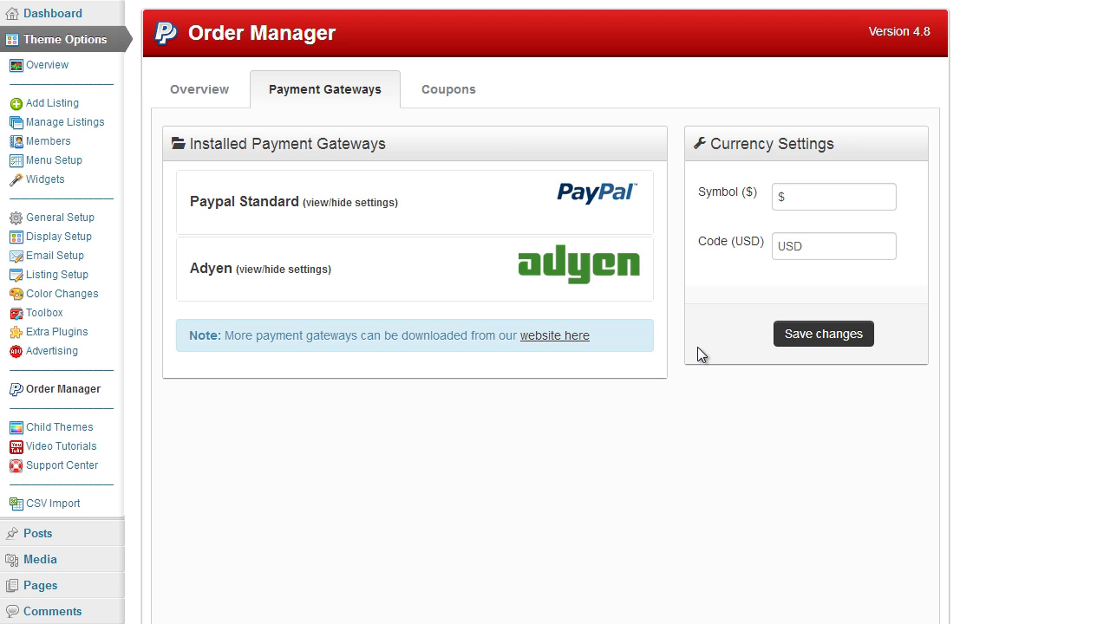
click(234, 99)
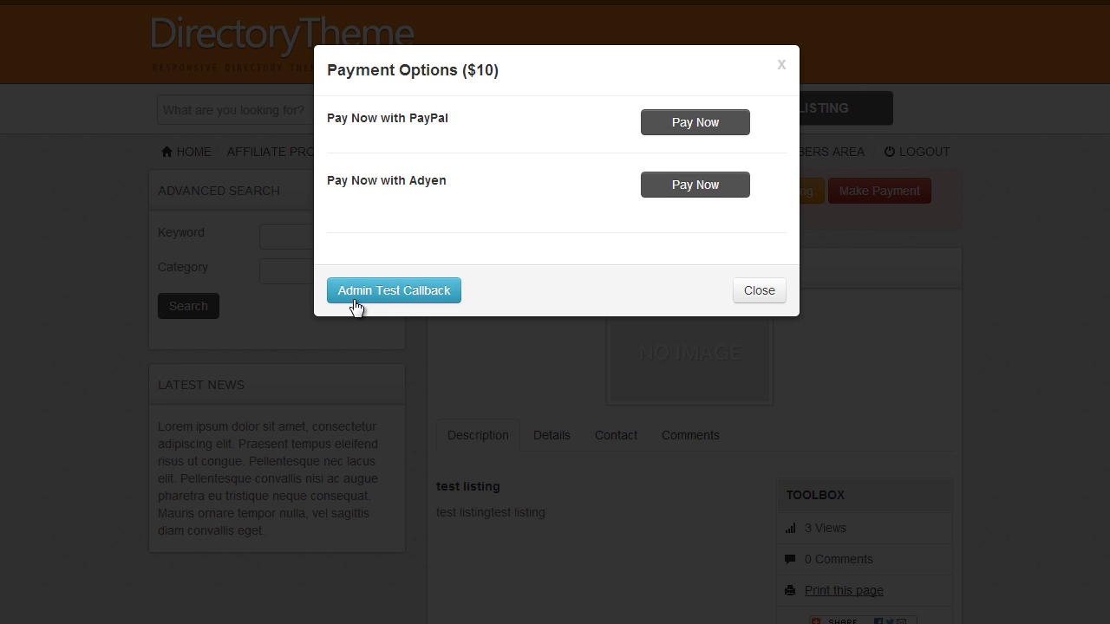
click(364, 304)
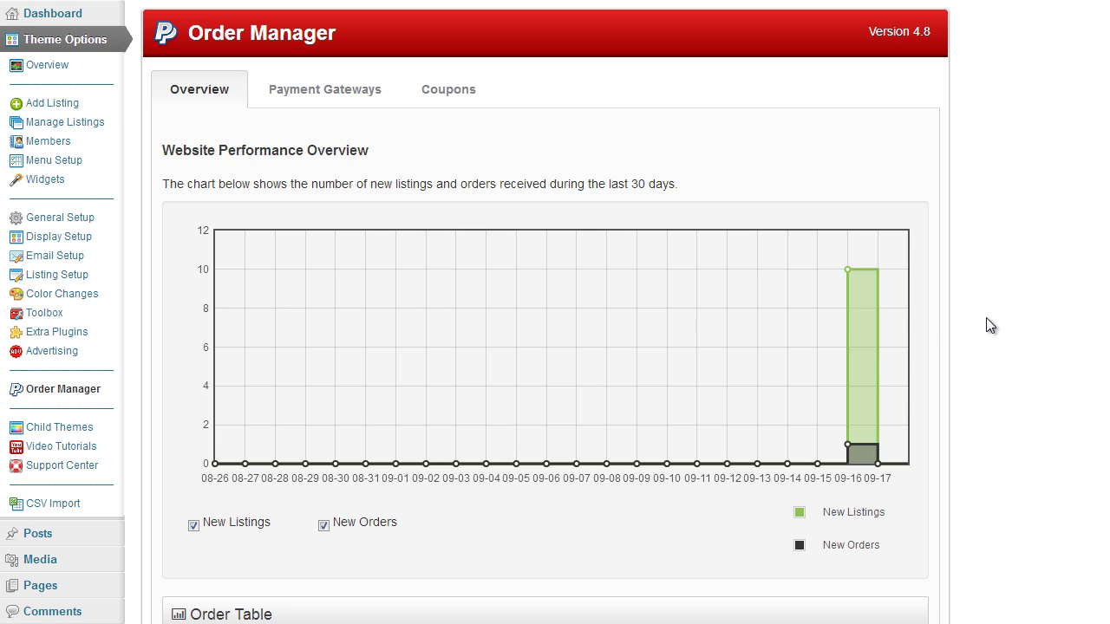
scroll(987, 318, down, 4)
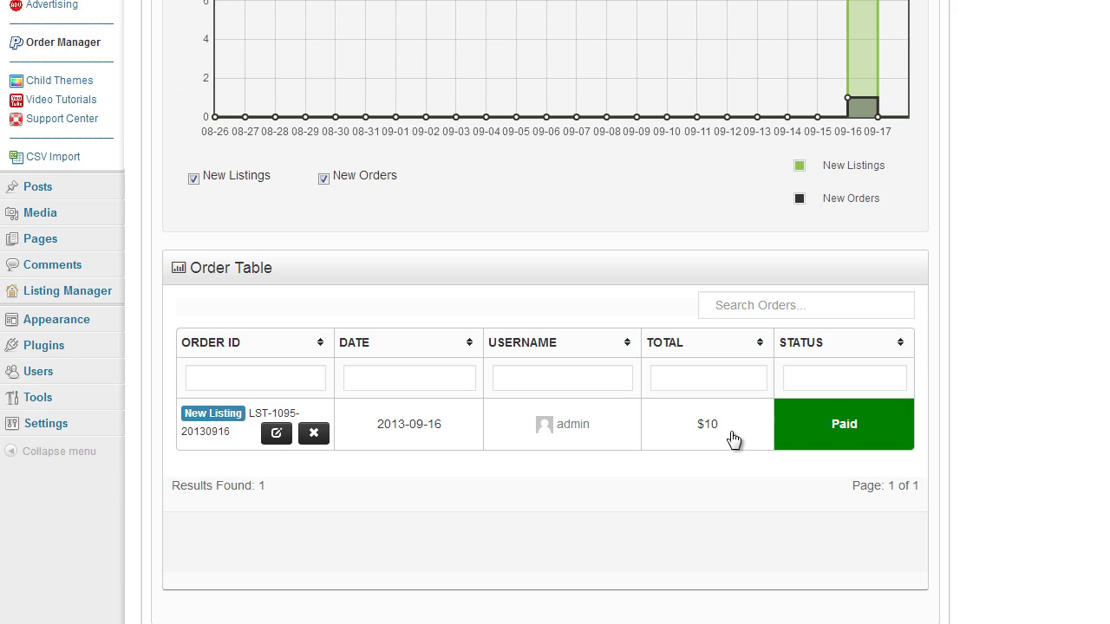
scroll(376, 446, up, 2)
scroll(803, 358, up, 1)
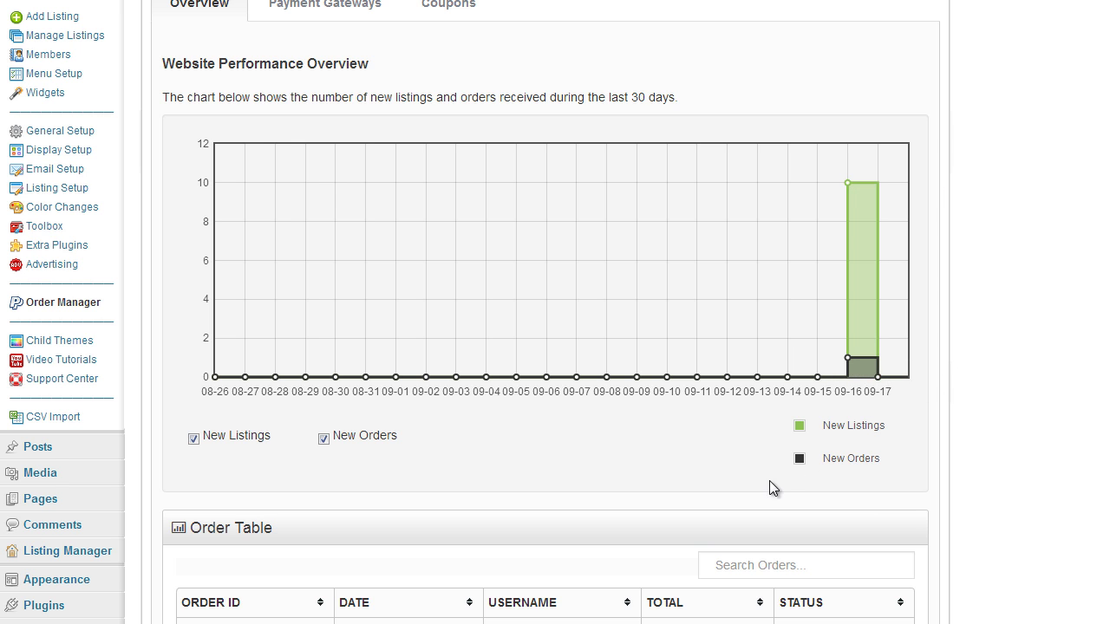
scroll(770, 479, down, 2)
scroll(891, 427, up, 3)
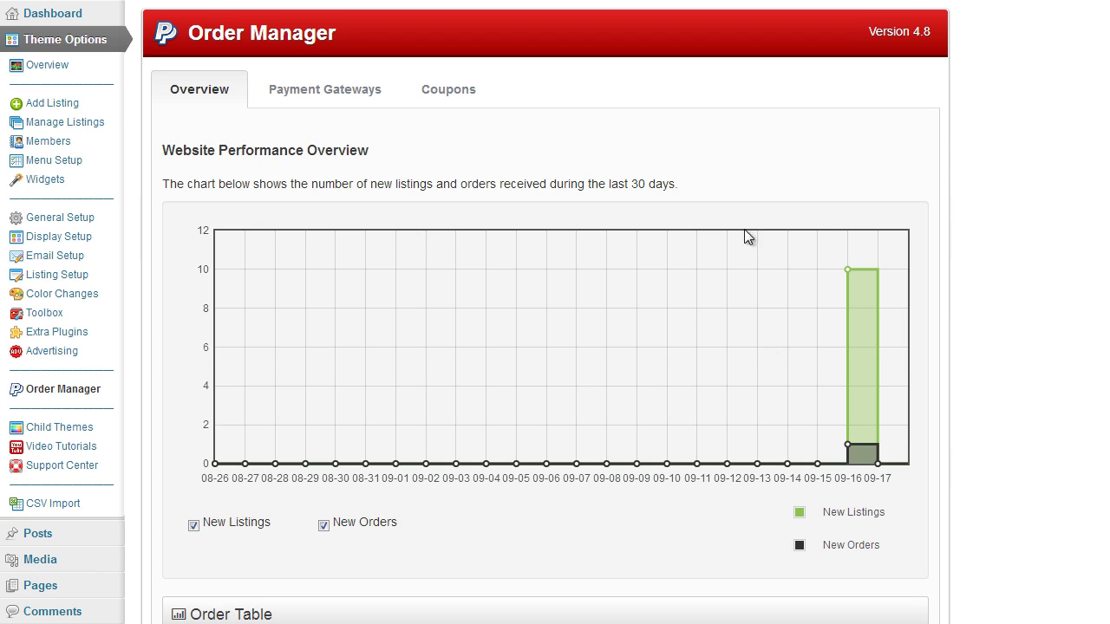
scroll(922, 397, down, 4)
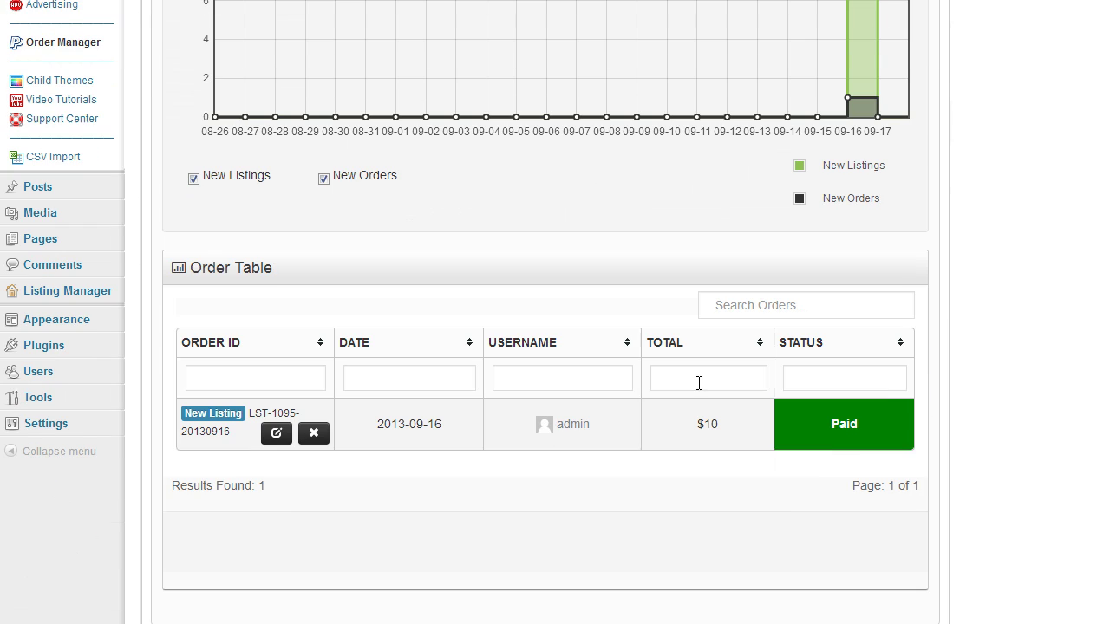
click(276, 434)
scroll(560, 409, down, 1)
scroll(372, 372, down, 2)
scroll(247, 499, down, 2)
scroll(431, 462, up, 2)
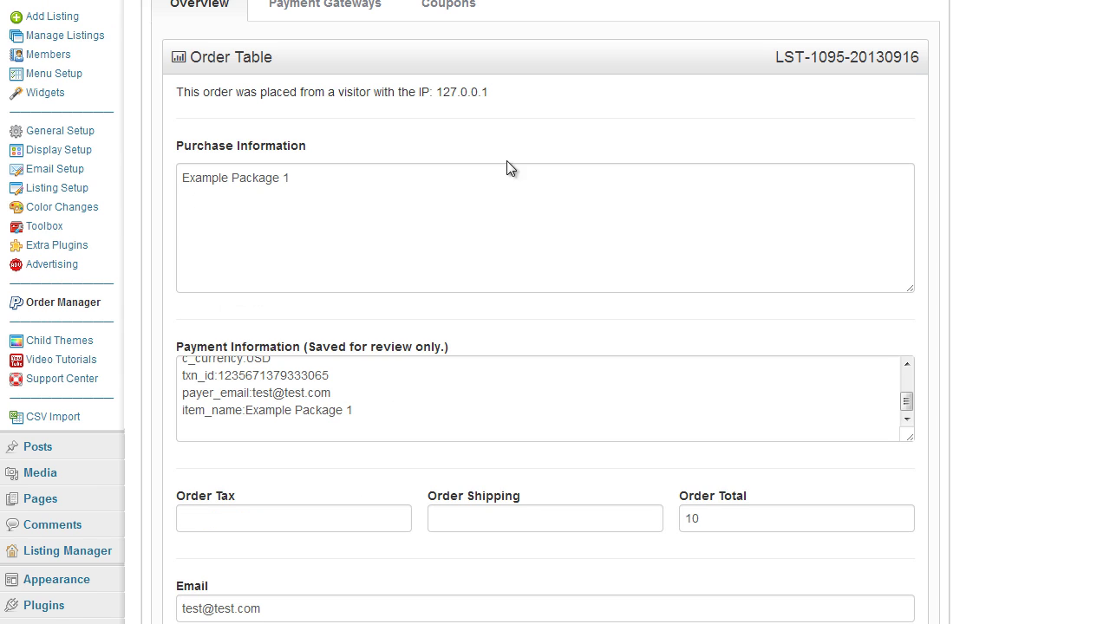
scroll(426, 486, down, 2)
scroll(625, 456, up, 2)
click(52, 302)
scroll(1000, 299, down, 3)
scroll(1000, 303, down, 2)
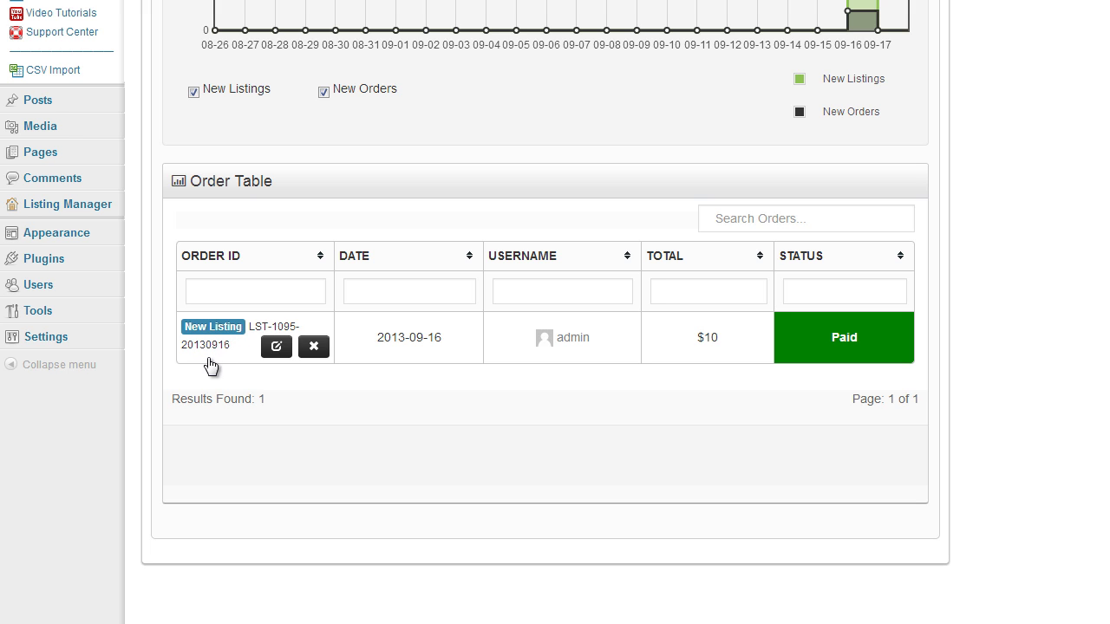
scroll(557, 425, up, 1)
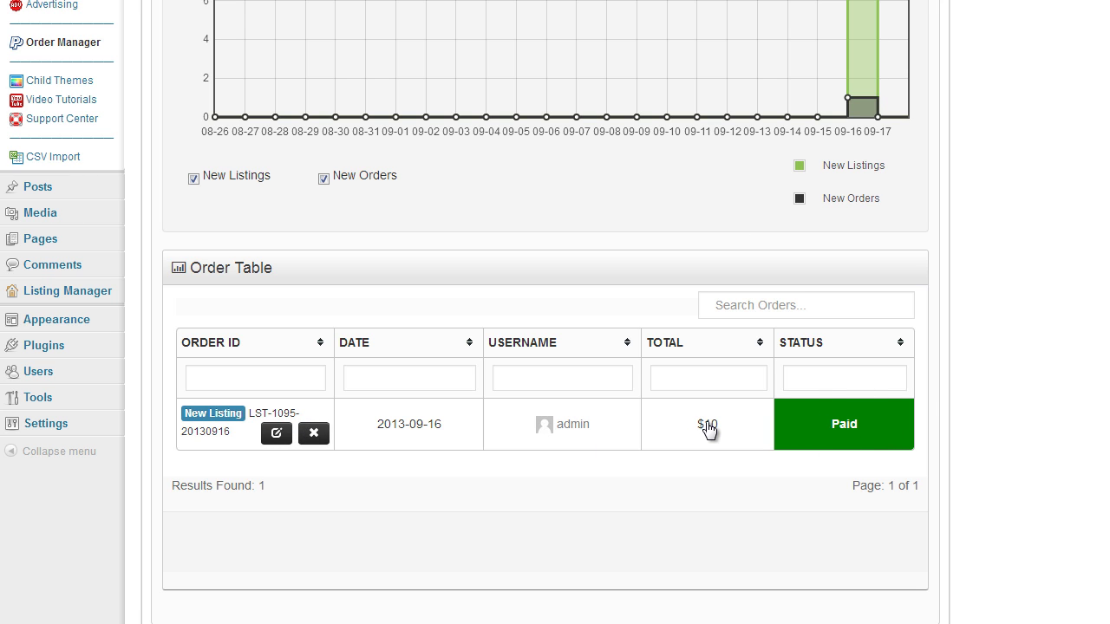
Review the admin profile, then reopen the theme's Website Overview showing $10 earned and 3 members
click(573, 424)
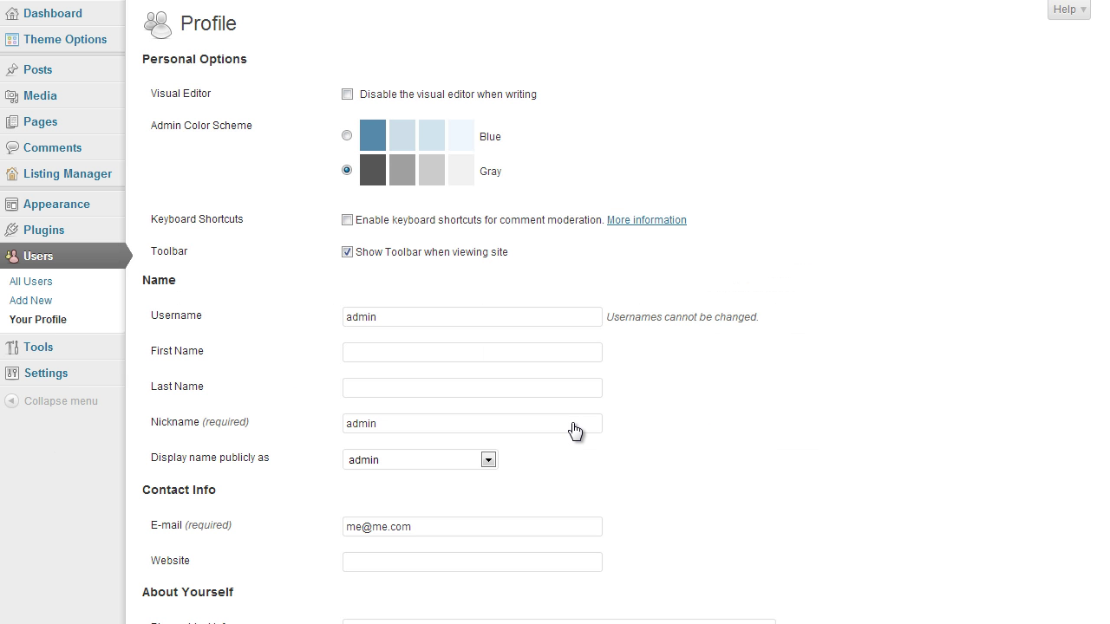
scroll(268, 209, down, 4)
scroll(239, 325, up, 3)
scroll(240, 326, down, 4)
scroll(239, 326, up, 5)
mouse_move(79, 44)
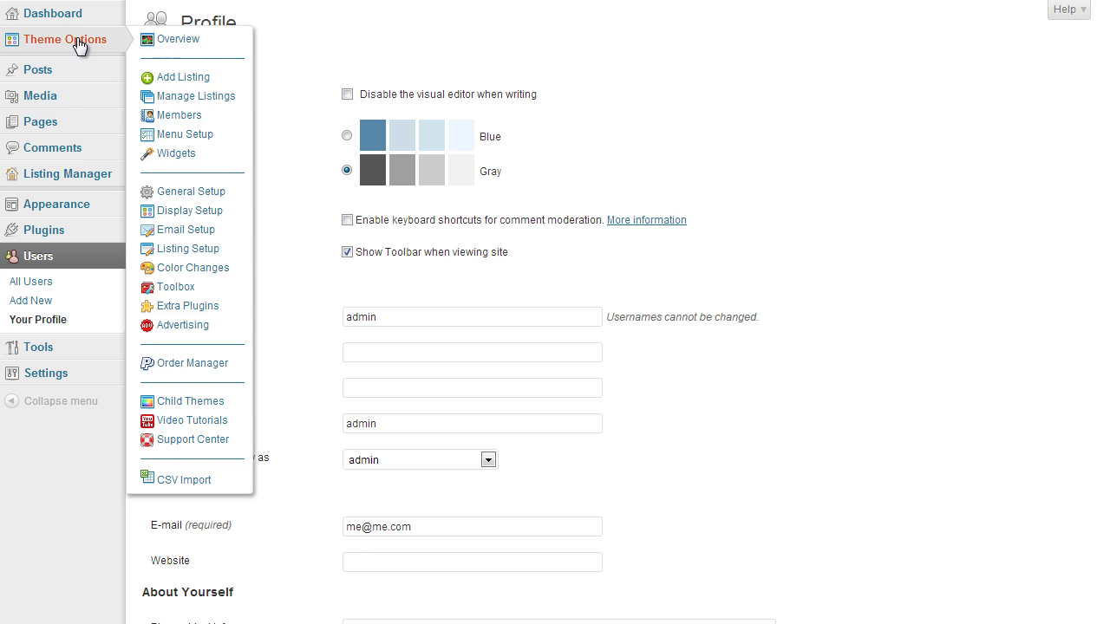
click(196, 95)
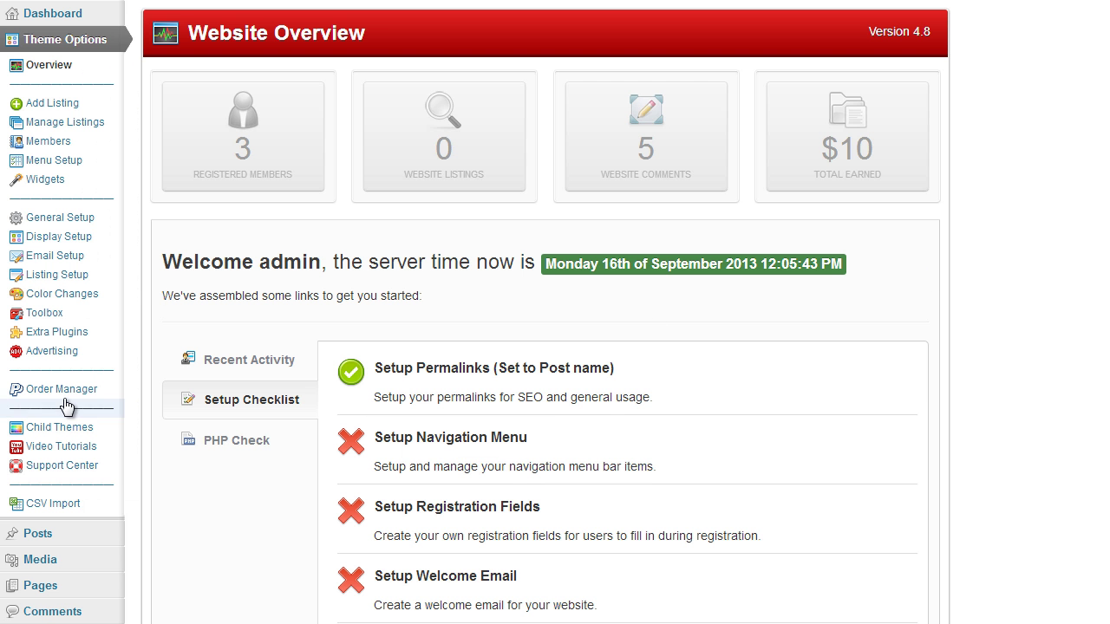